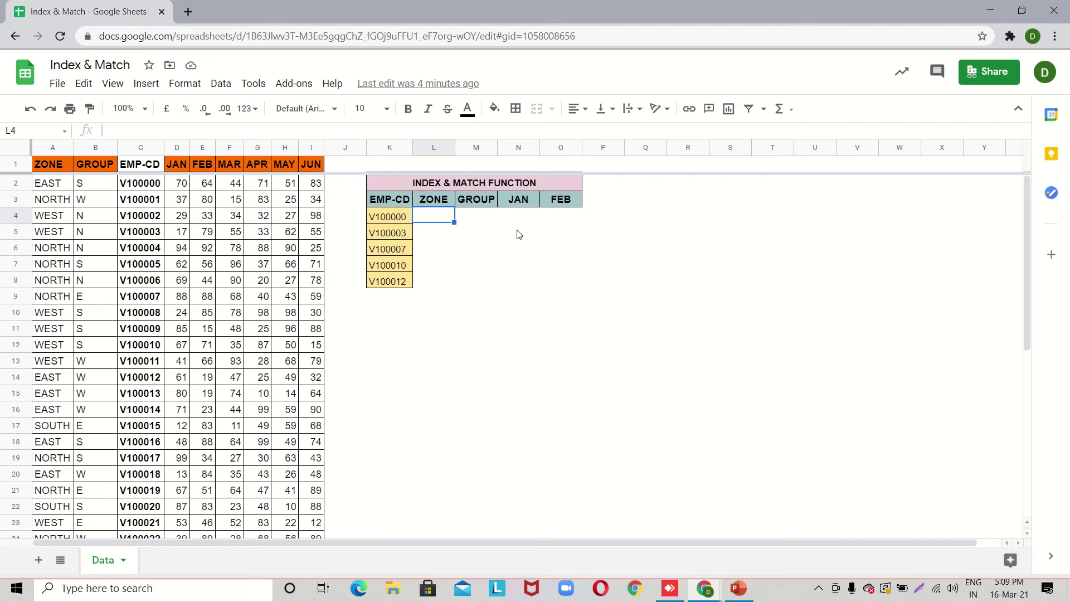
# Step: In L4, start a MATCH formula that uses K4's employee code as the search key
pyautogui.press('Left')
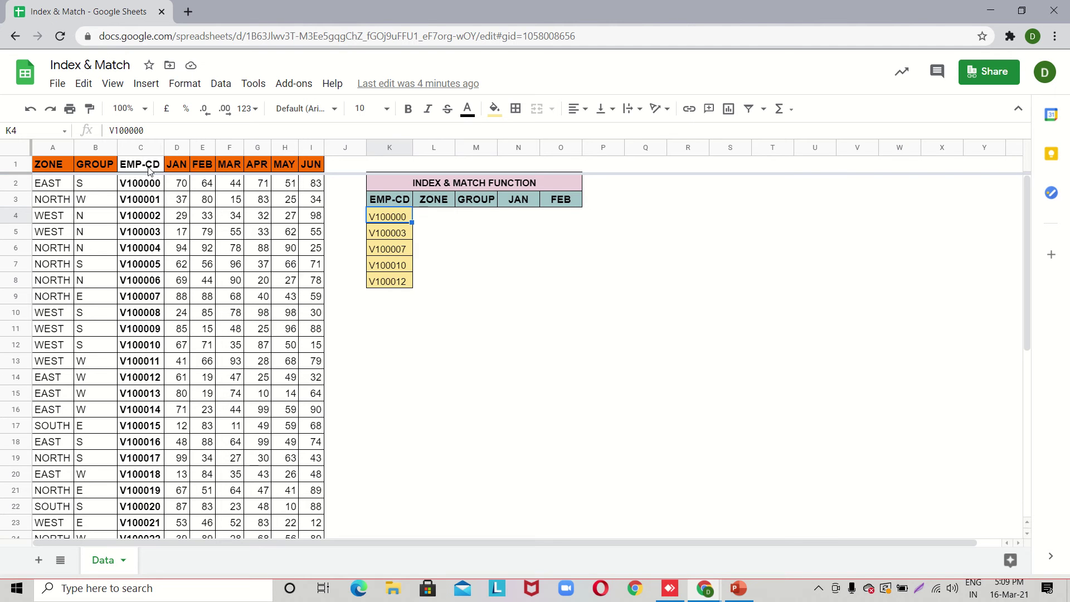
pyautogui.click(145, 167)
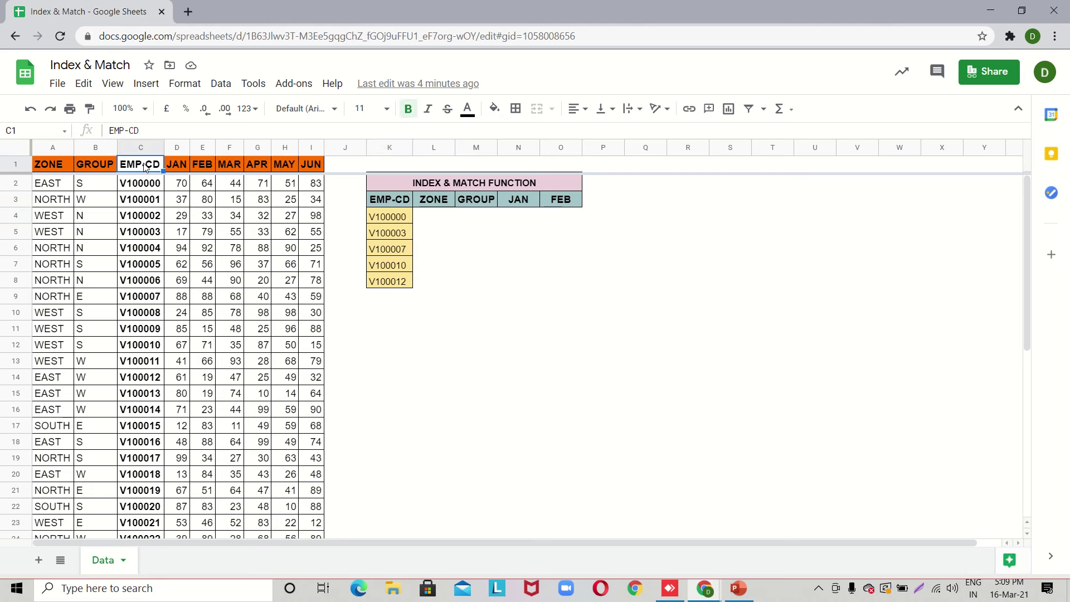
pyautogui.click(135, 146)
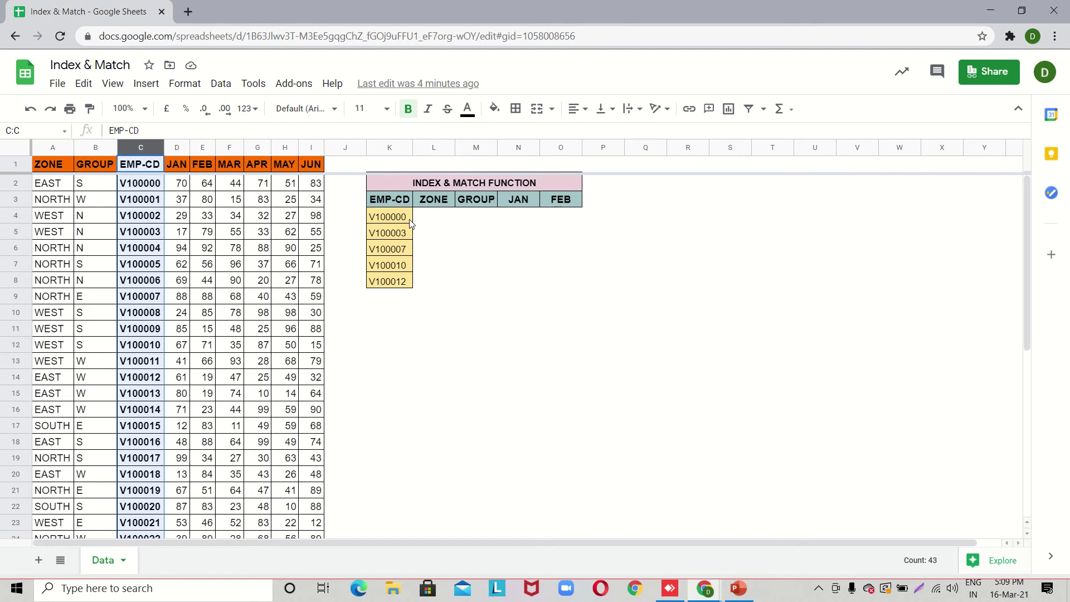
pyautogui.click(430, 220)
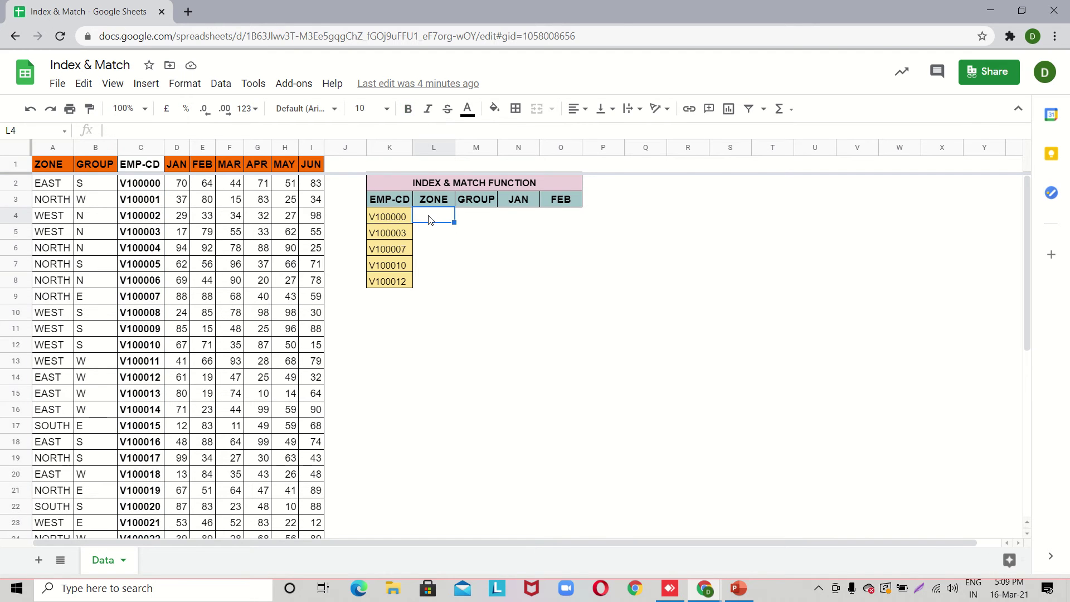
pyautogui.write('=MA')
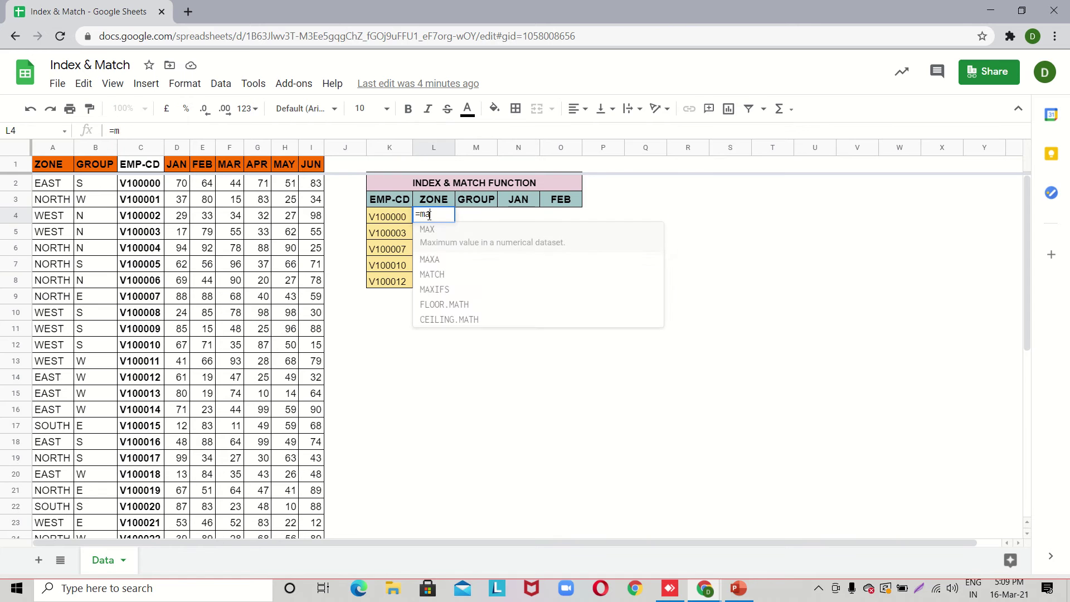
pyautogui.write('TCH(')
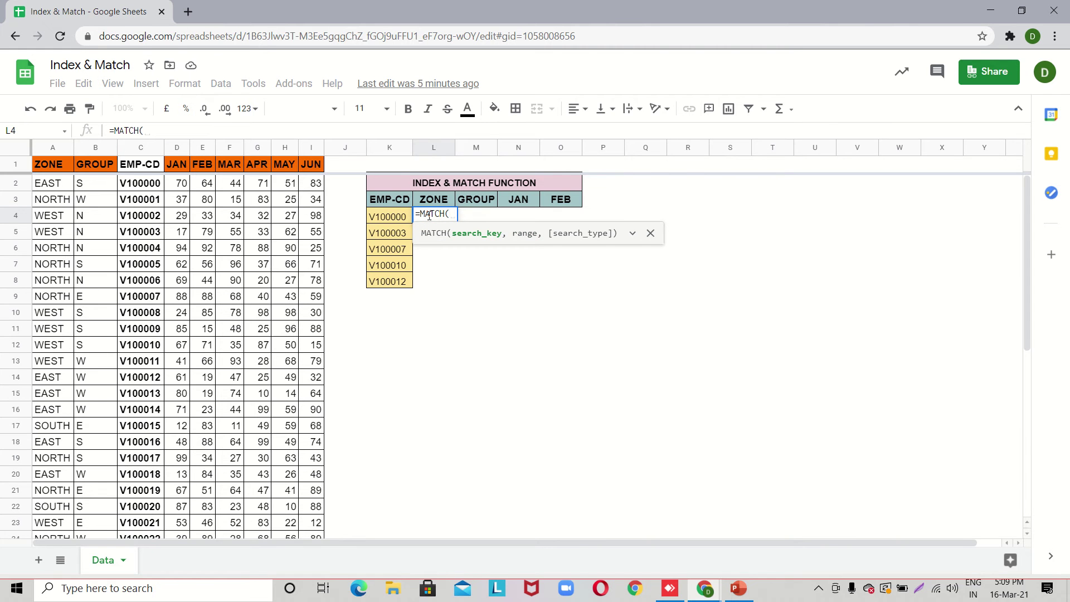
pyautogui.click(392, 216)
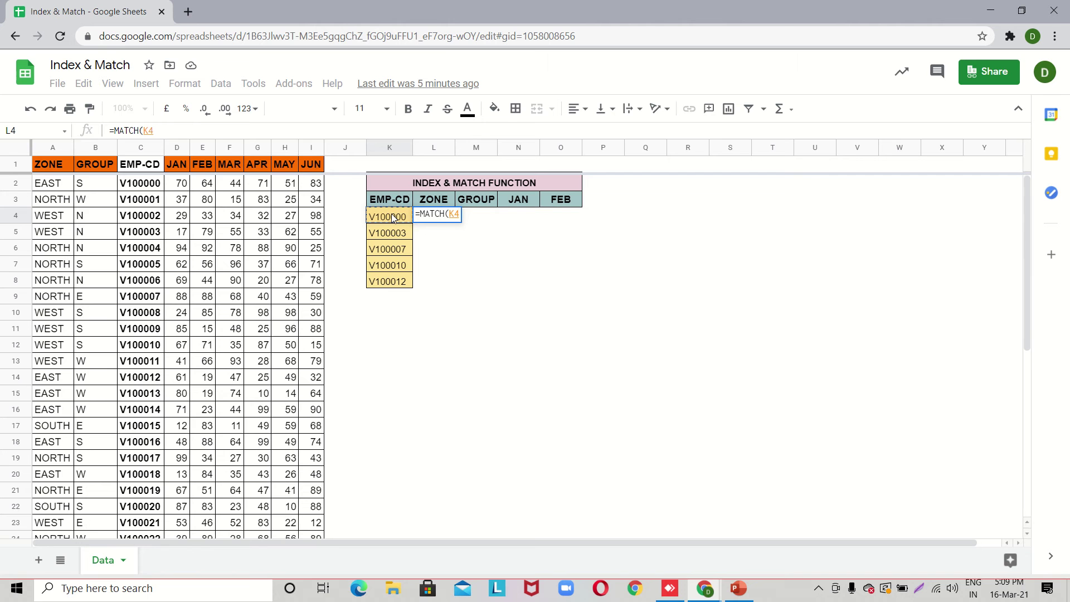
pyautogui.write(',')
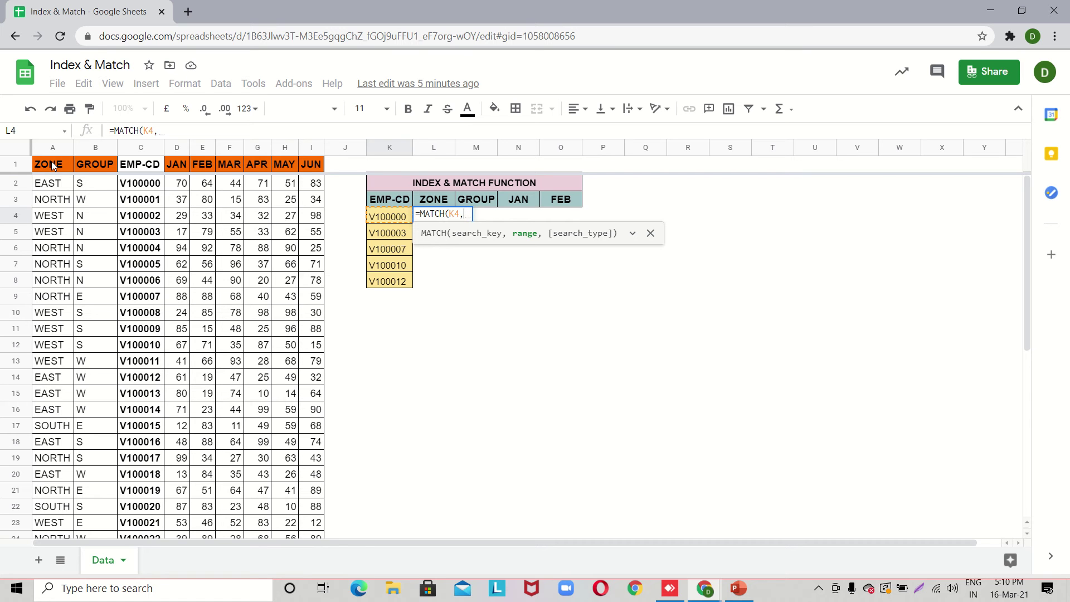
# Step: Search the locked range $C$1:$C$43 with exact match, so L4 returns 2 for V100000
pyautogui.click(51, 166)
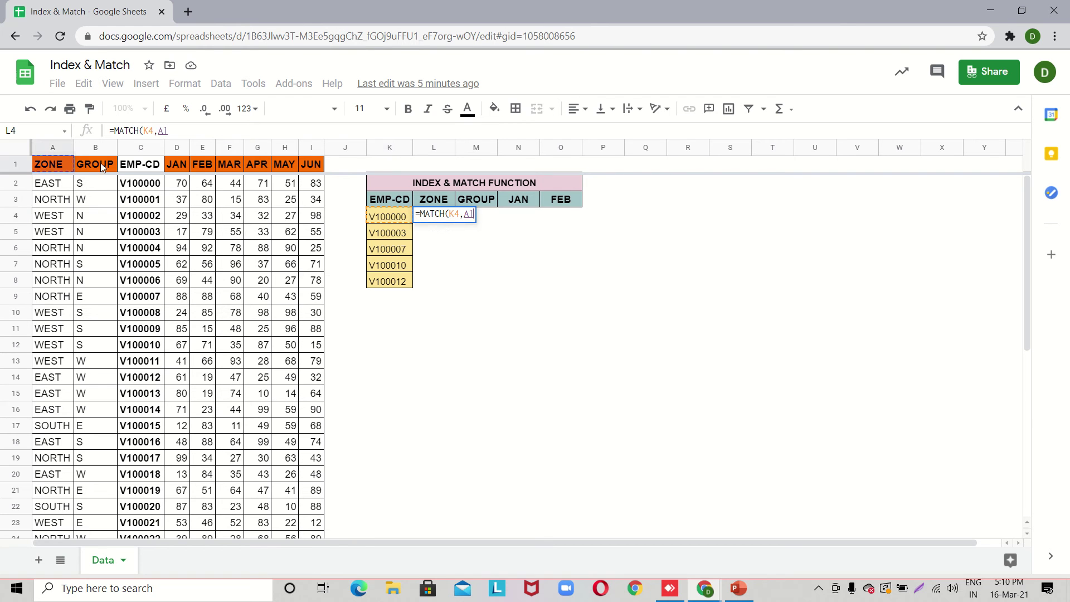
pyautogui.click(143, 148)
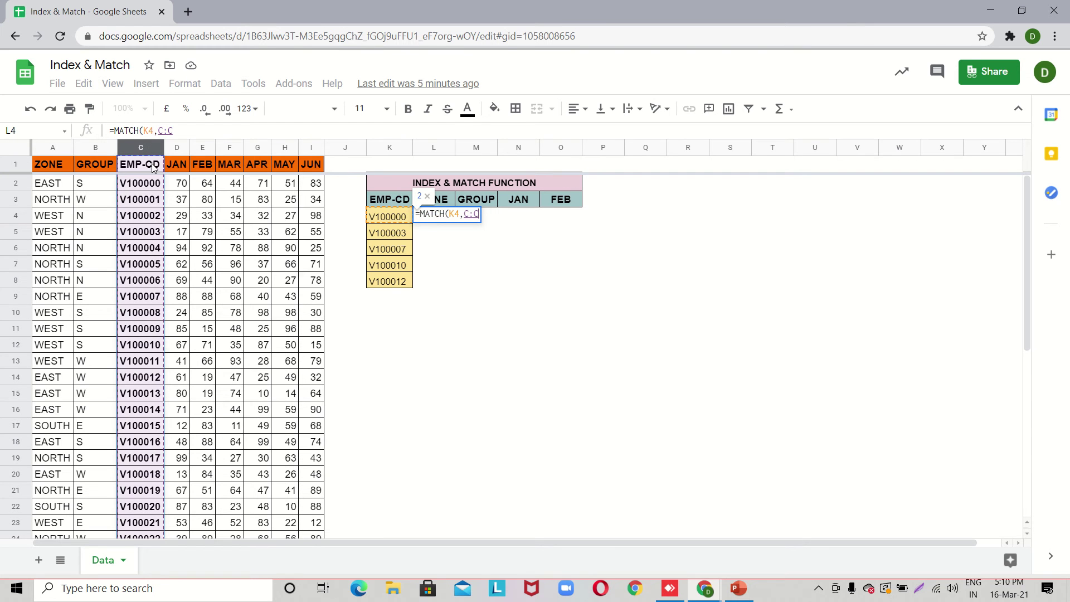
pyautogui.click(154, 170)
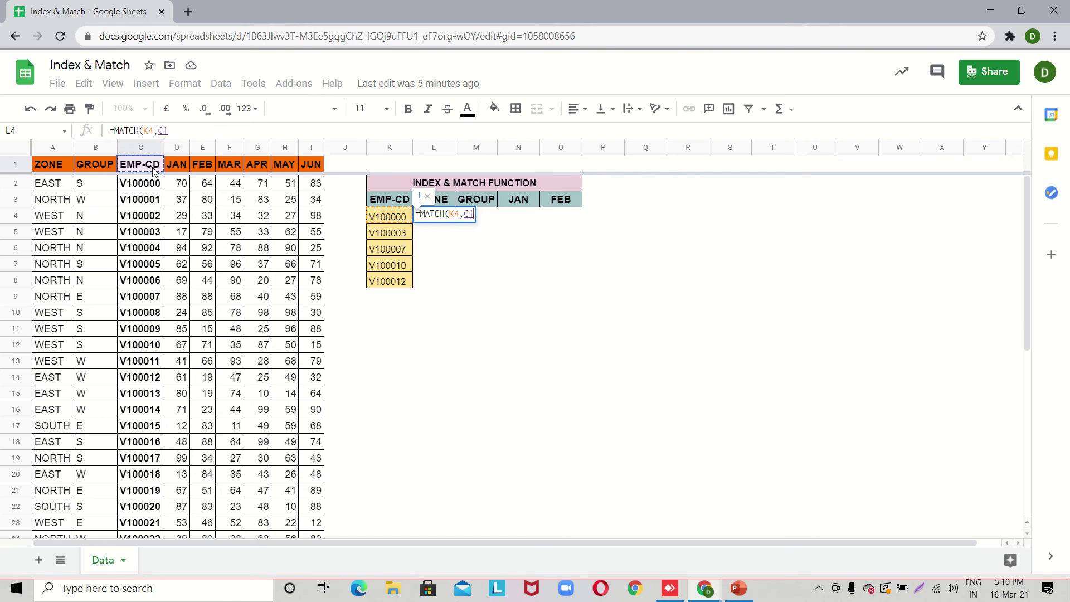
pyautogui.hotkey('ctrl', 'shift', 'Down')
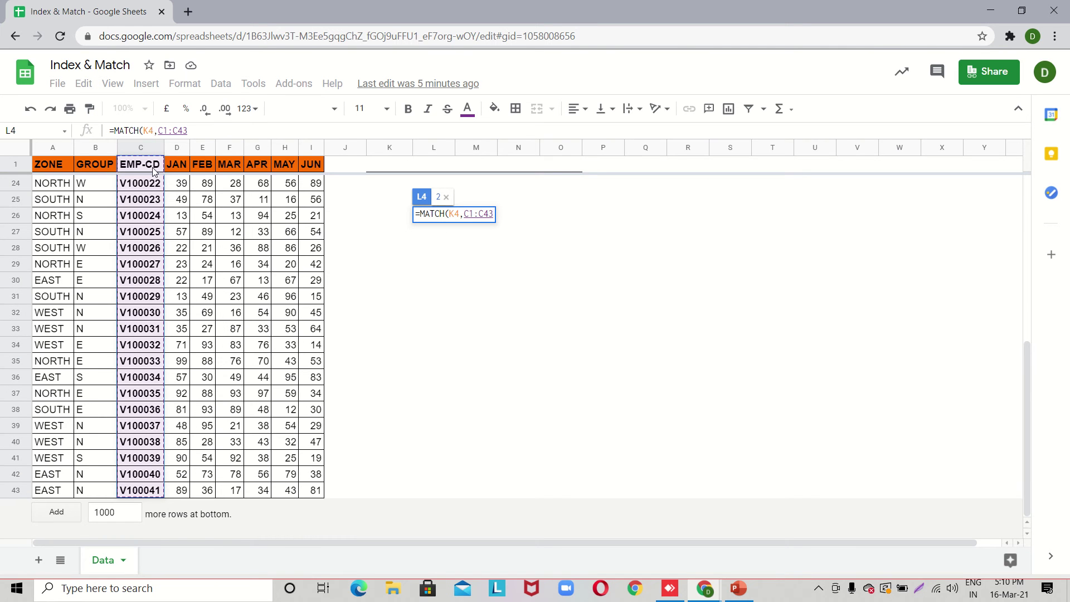
pyautogui.press('F4')
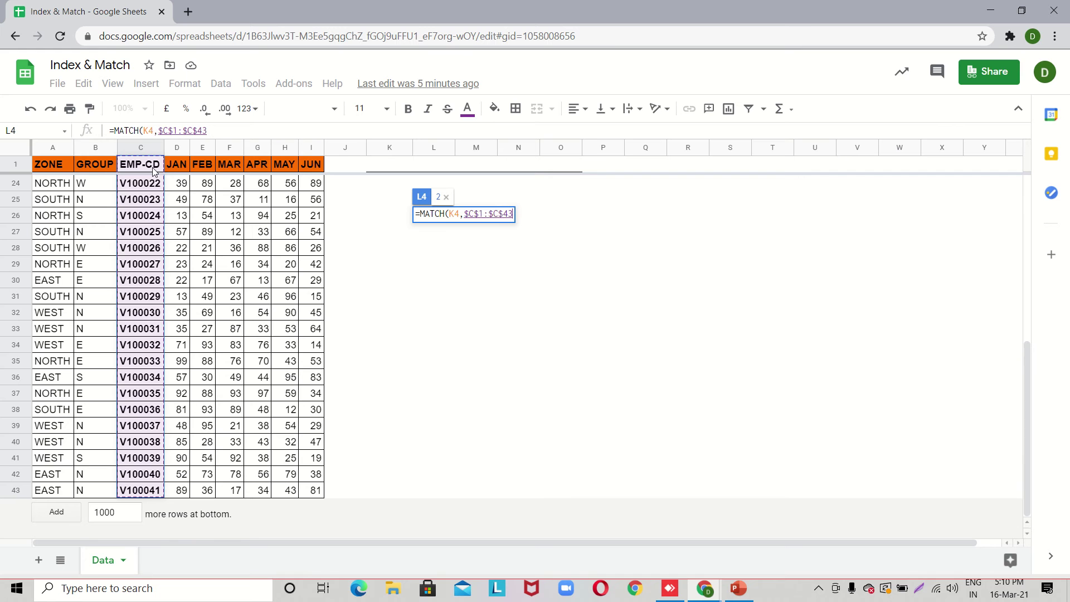
pyautogui.write(',')
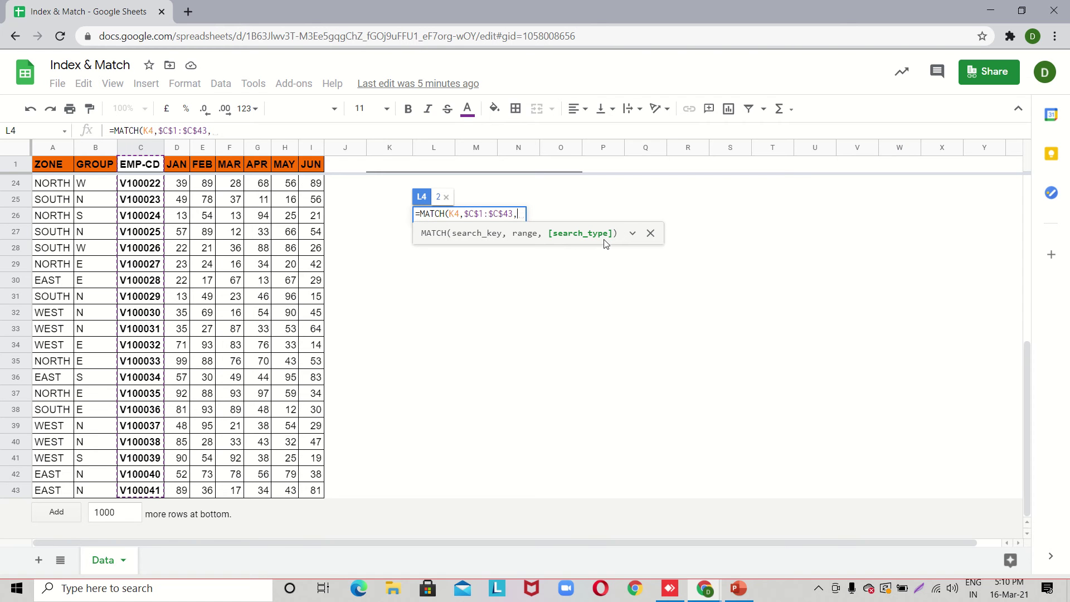
pyautogui.write('0)')
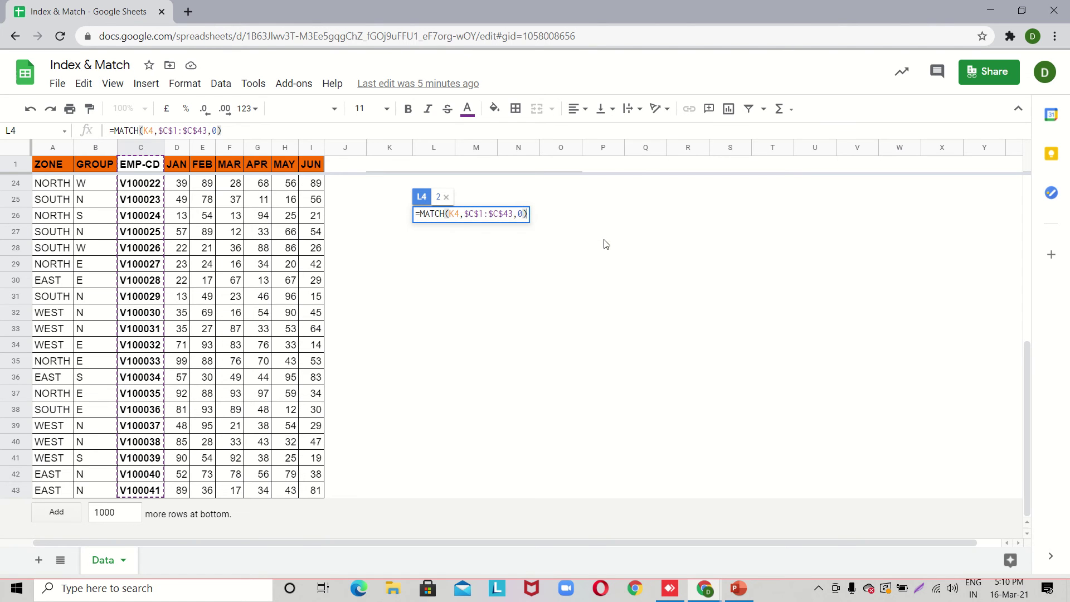
pyautogui.press('Return')
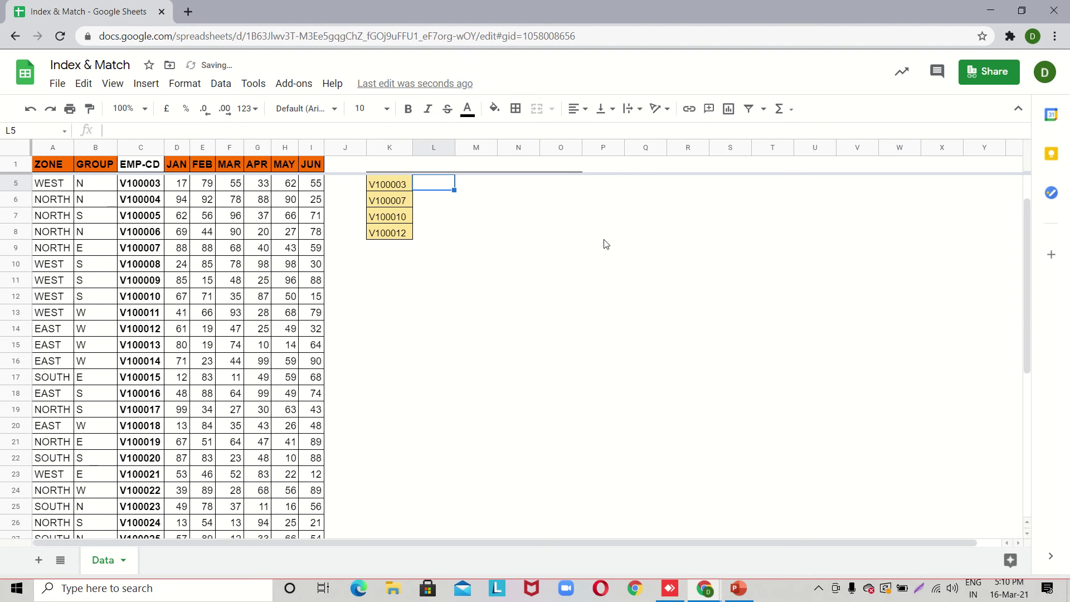
pyautogui.press('Up')
pyautogui.press('Up')
pyautogui.press('Up')
# Step: Review K4's lookup code, the ZONE-to-FEB header row and V100000 in the EMP-CD column
pyautogui.press('Down')
pyautogui.press('Down')
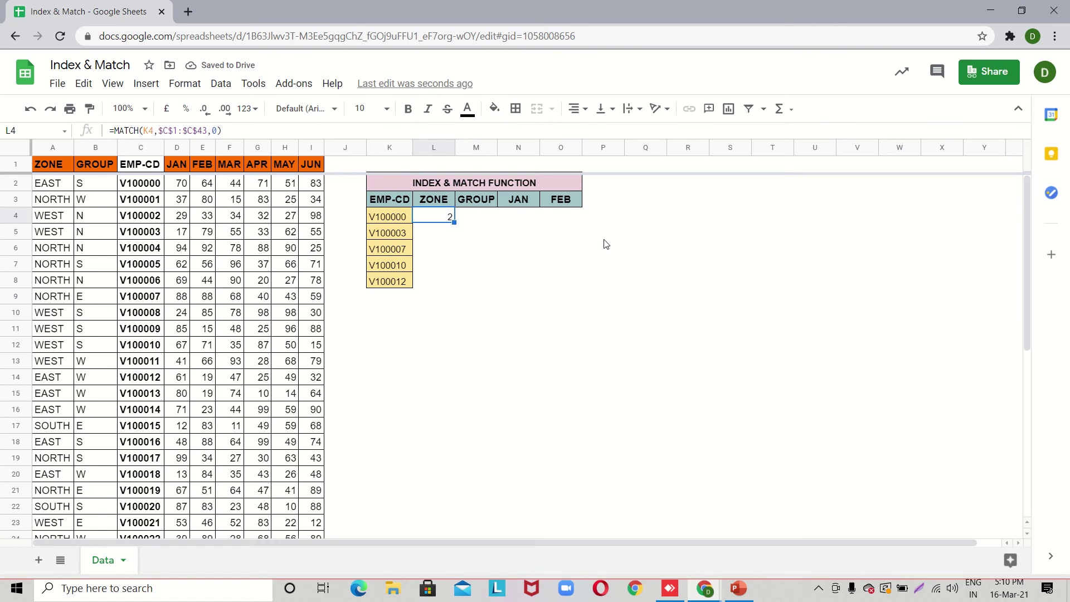
pyautogui.press('Left')
pyautogui.press('Up')
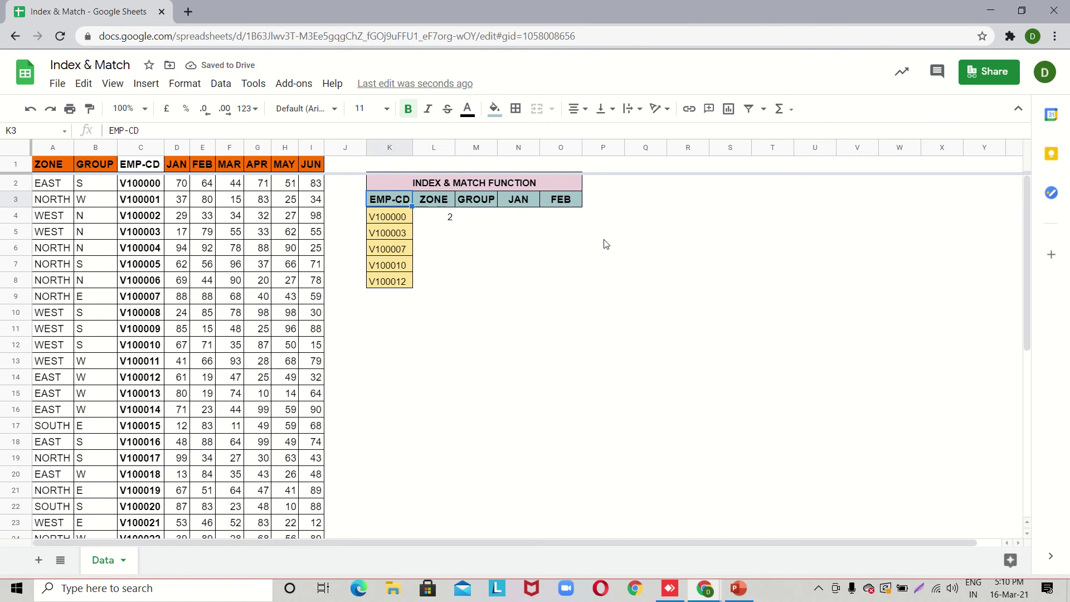
pyautogui.press('Right')
pyautogui.hotkey('shift', 'Right')
pyautogui.hotkey('shift', 'Right')
pyautogui.hotkey('shift', 'Right')
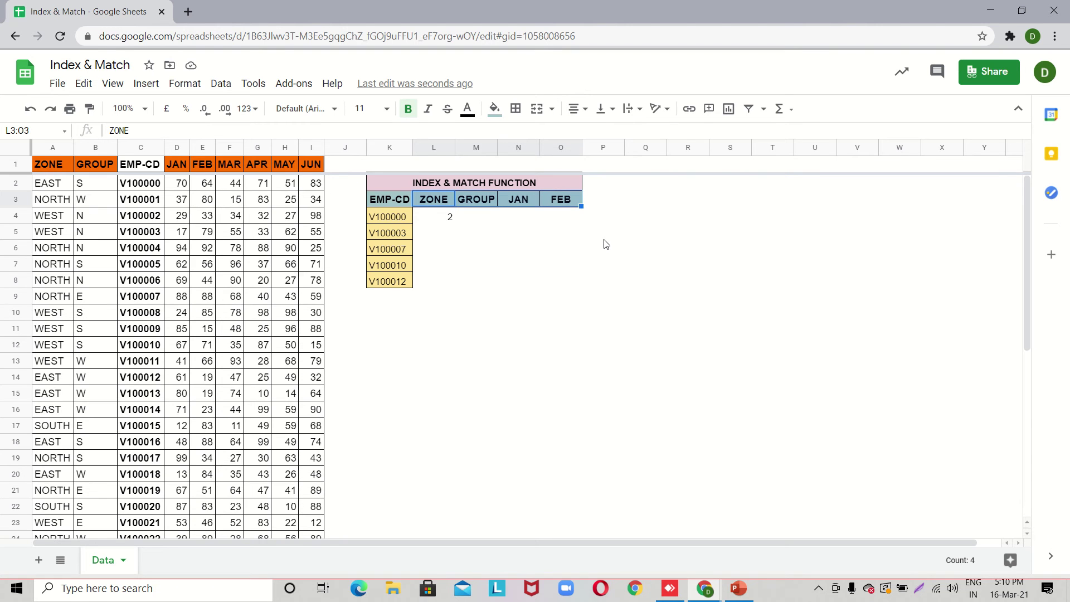
pyautogui.press('Down')
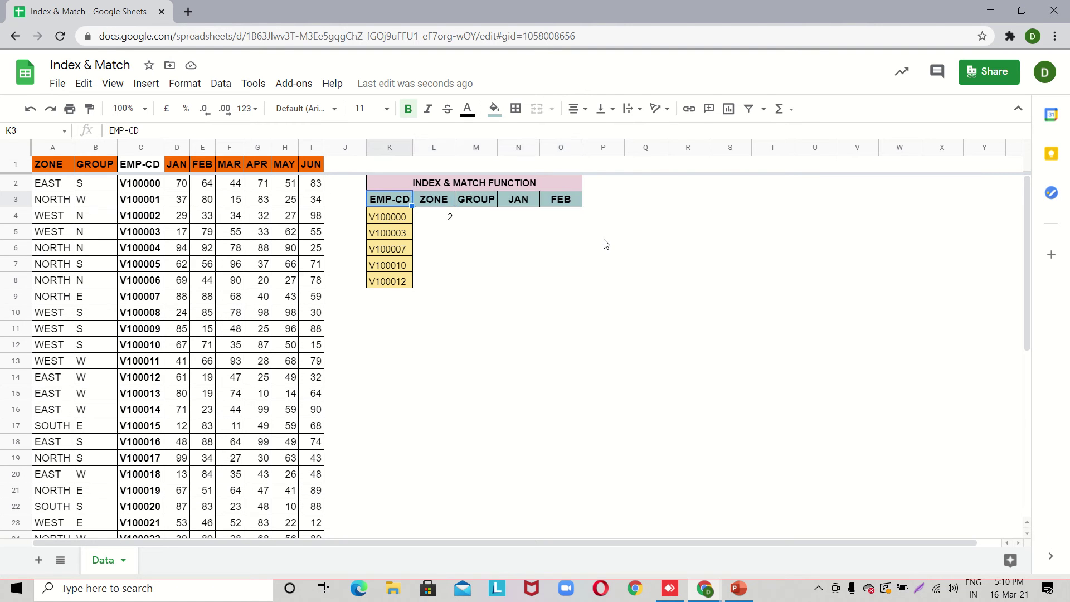
pyautogui.press('Left')
pyautogui.press('Right')
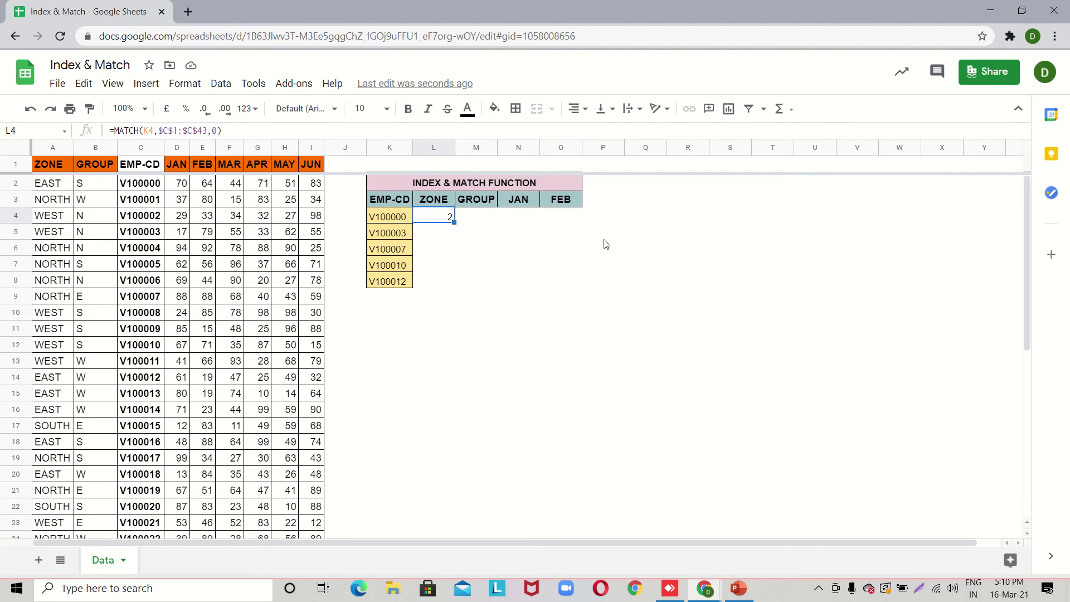
pyautogui.press('Left')
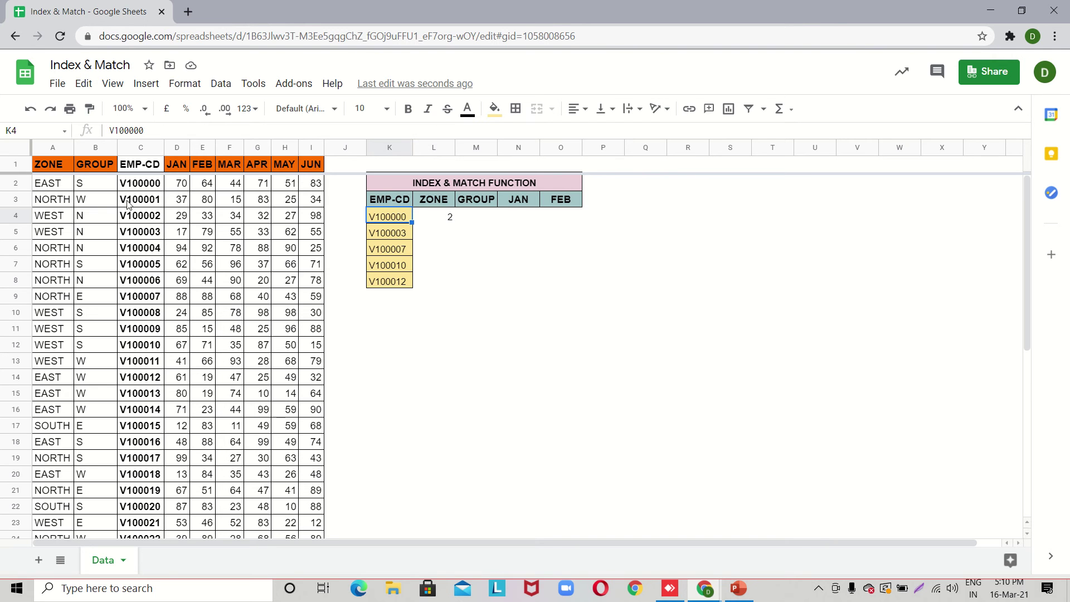
pyautogui.click(144, 184)
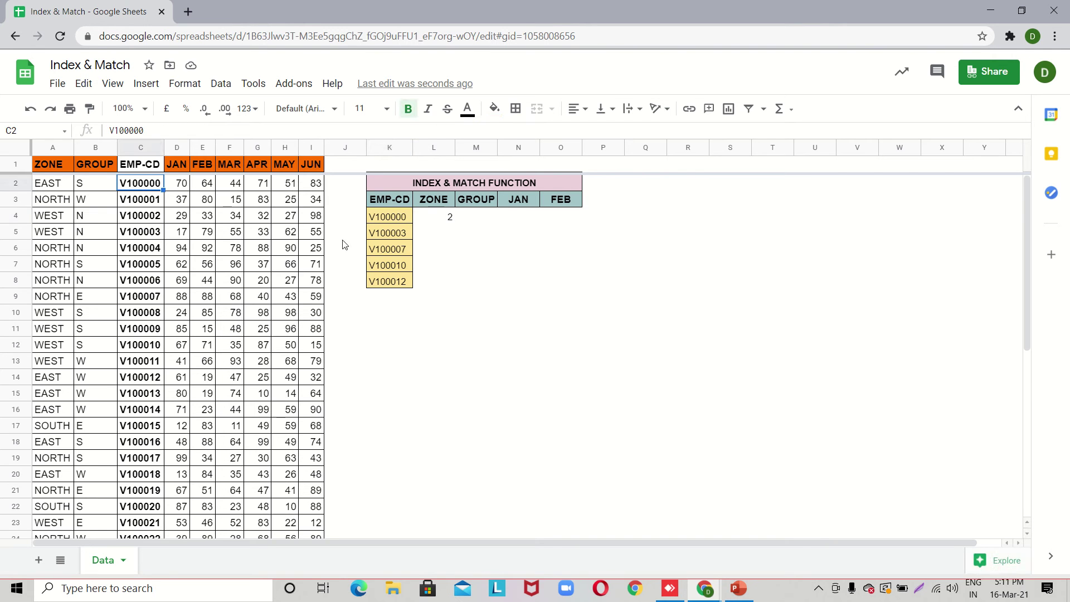
# Step: Fill L4's MATCH formula down into L5, returning 5 for V100003
pyautogui.click(438, 218)
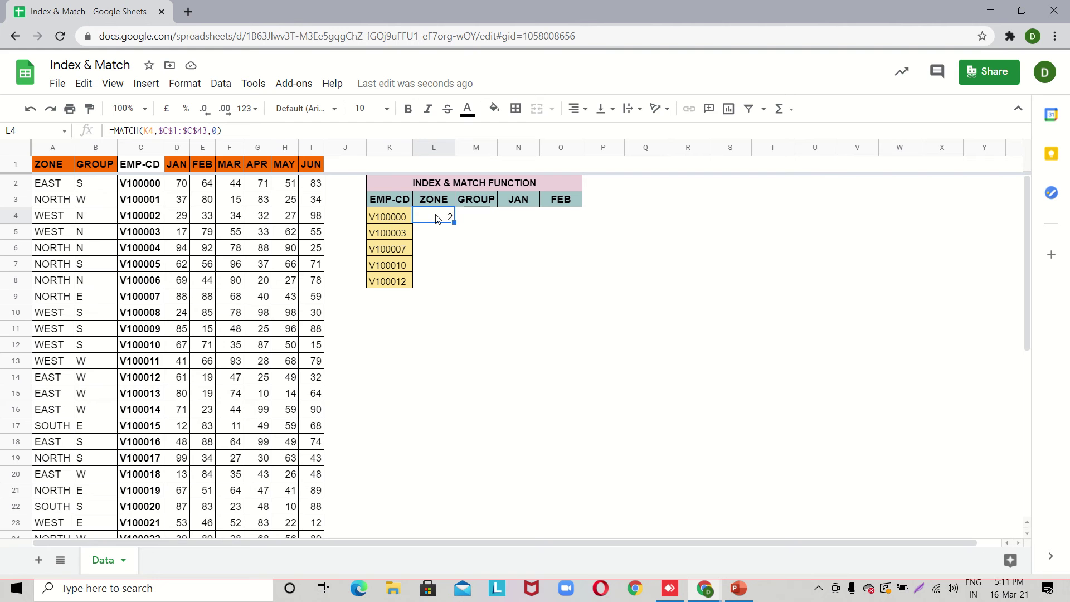
pyautogui.hotkey('shift', 'Down')
pyautogui.hotkey('ctrl', 'd')
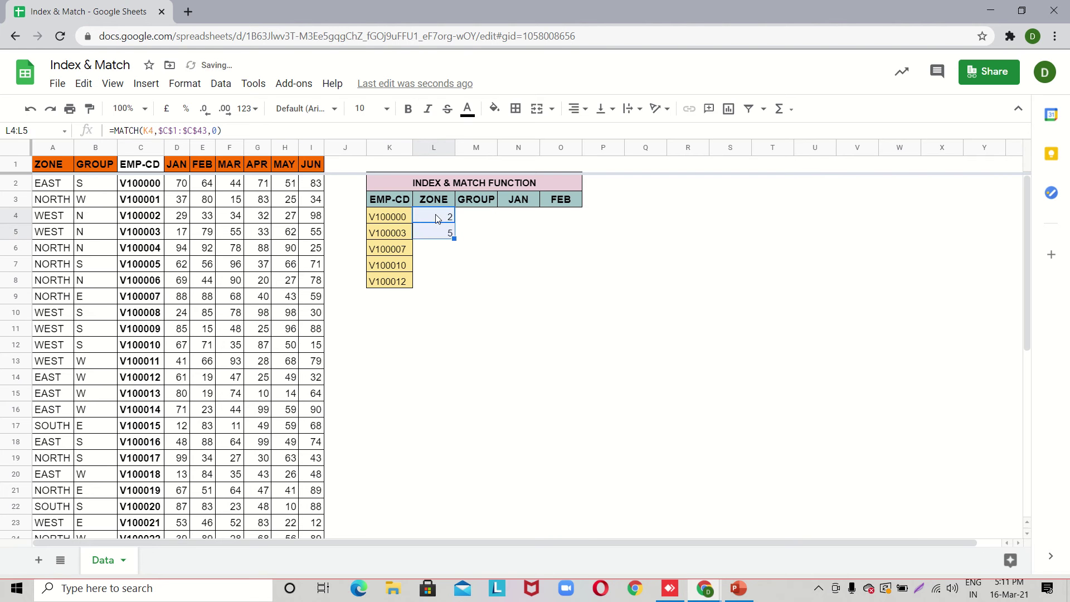
pyautogui.press('Down')
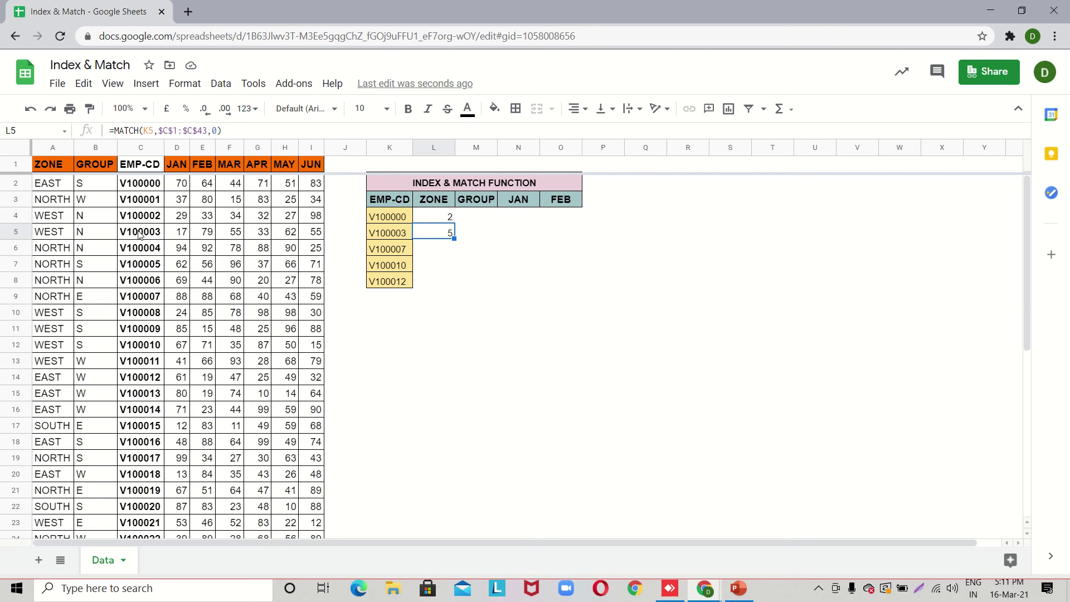
# Step: Change L4's lookup range from $C$1:$C$43 to $C$2:$C$43
pyautogui.click(451, 219)
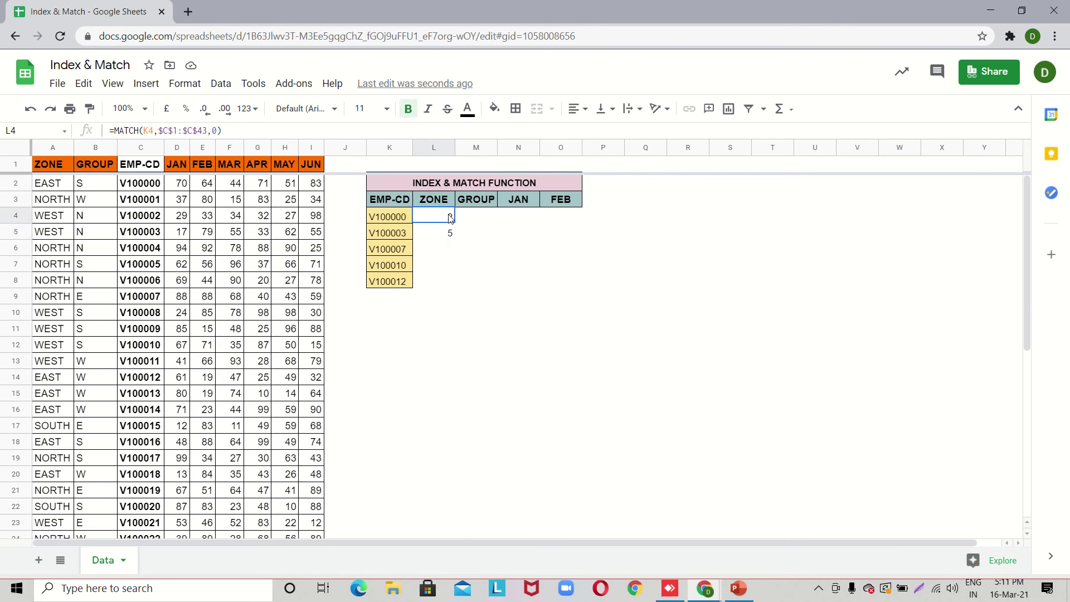
pyautogui.doubleClick(451, 219)
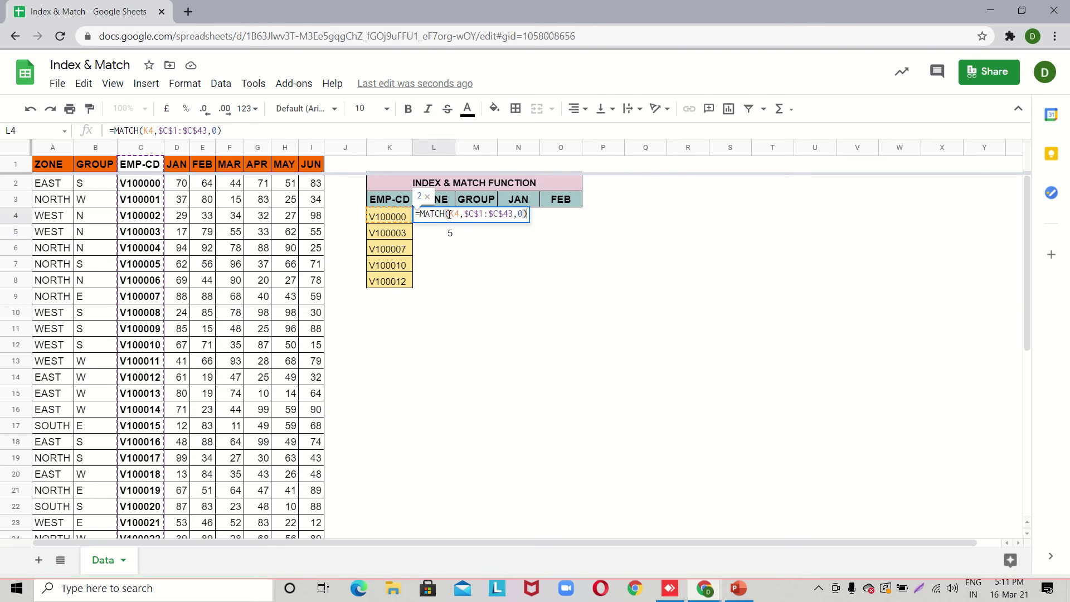
pyautogui.click(483, 214)
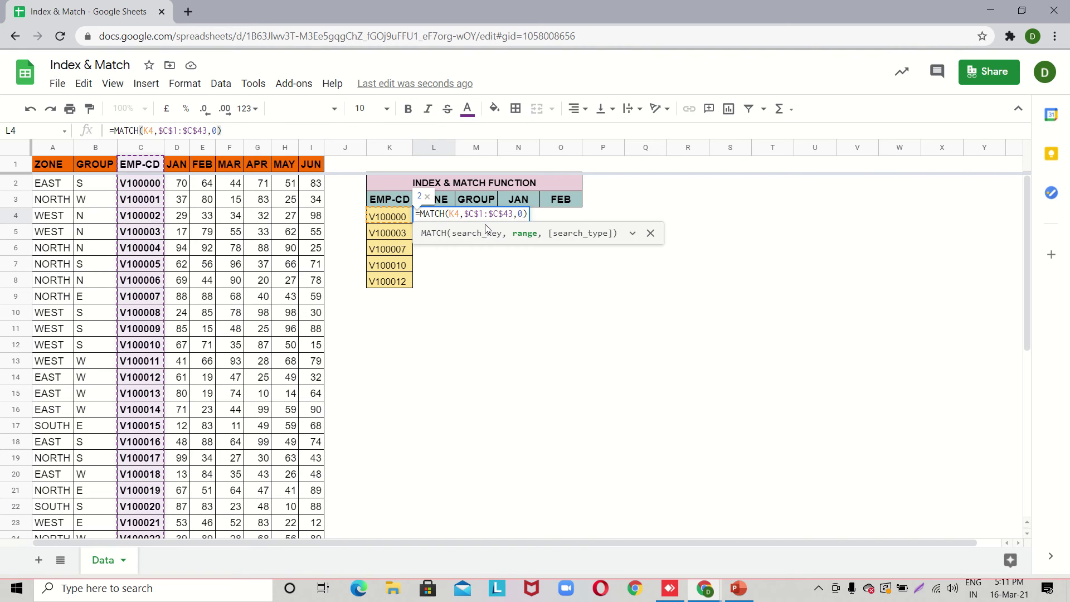
pyautogui.press('BackSpace')
pyautogui.write('2')
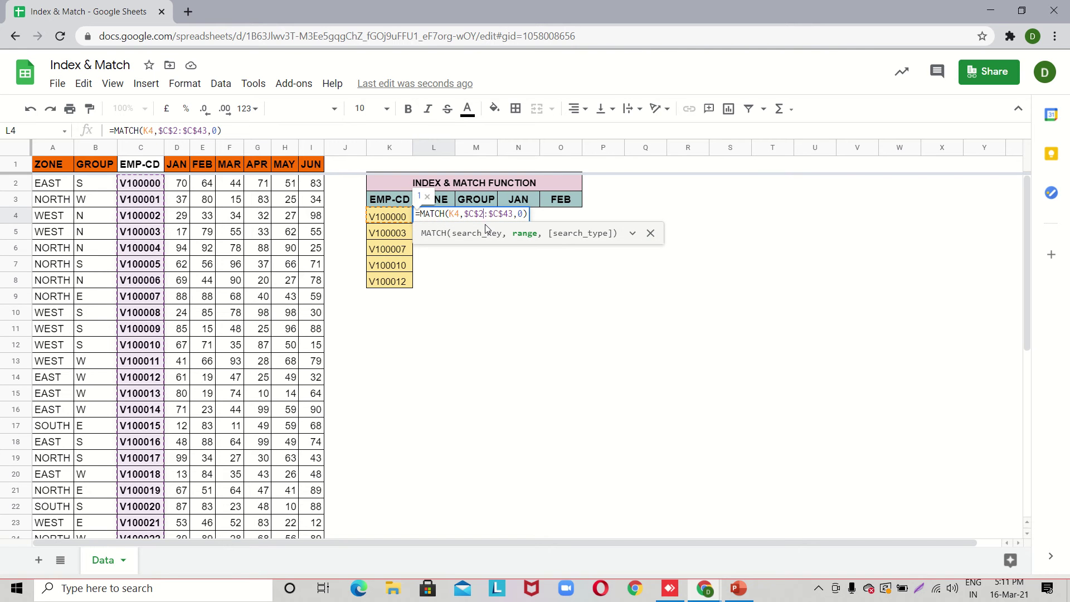
pyautogui.press('Return')
pyautogui.press('Up')
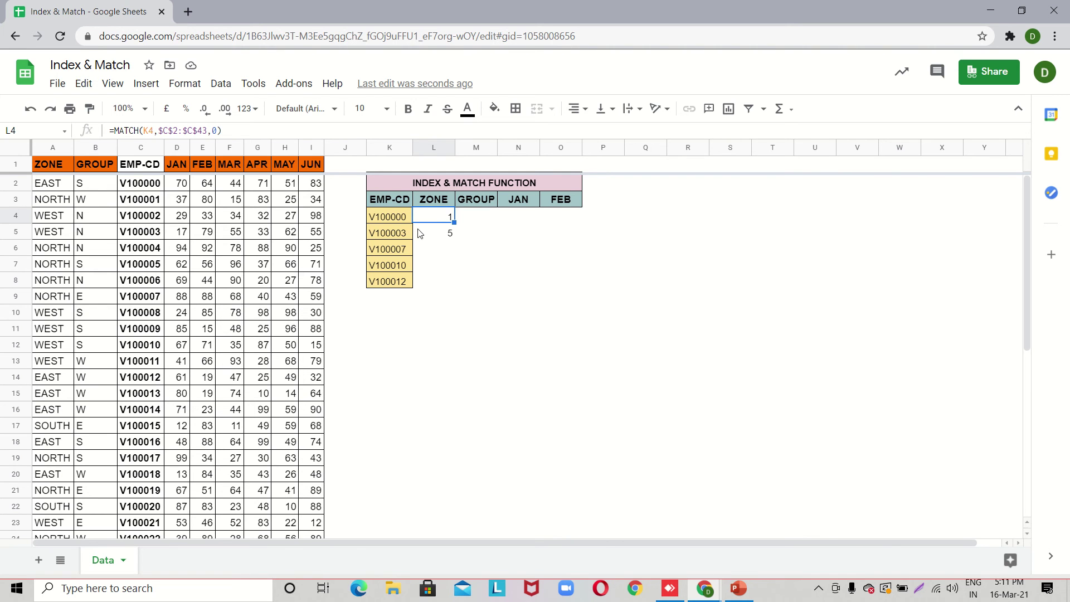
# Step: Append +1 to L4's MATCH formula so it returns 2 again
pyautogui.press('F2')
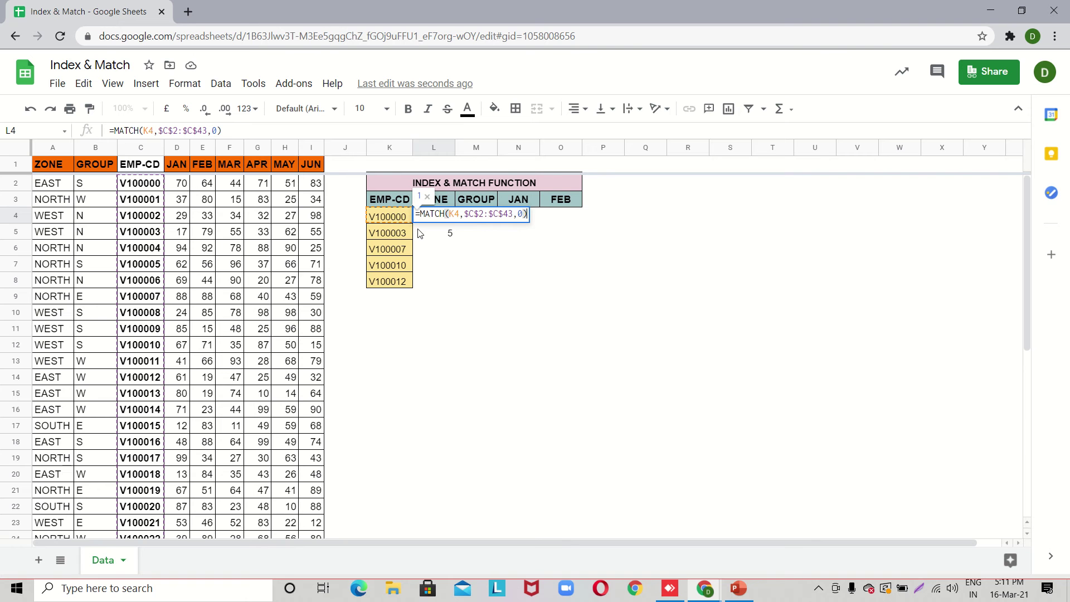
pyautogui.write('+1')
pyautogui.press('Return')
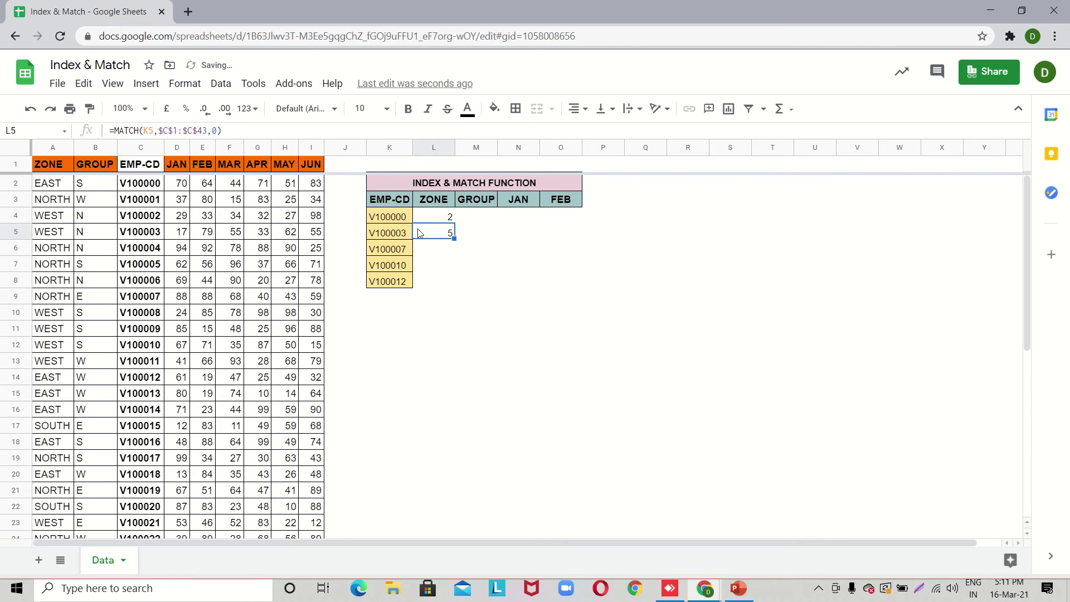
pyautogui.press('Up')
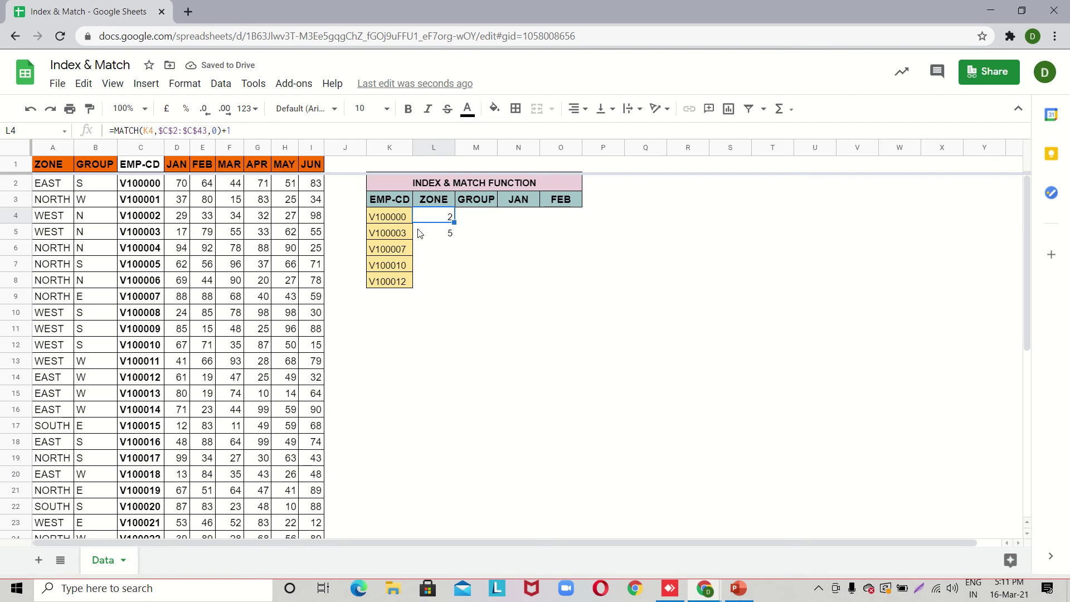
pyautogui.press('Right')
pyautogui.press('Left')
pyautogui.press('Down')
pyautogui.press('Up')
pyautogui.press('Up')
pyautogui.press('Down')
# Step: In M4, start a MATCH formula that uses the M3 heading as the lookup value
pyautogui.press('Right')
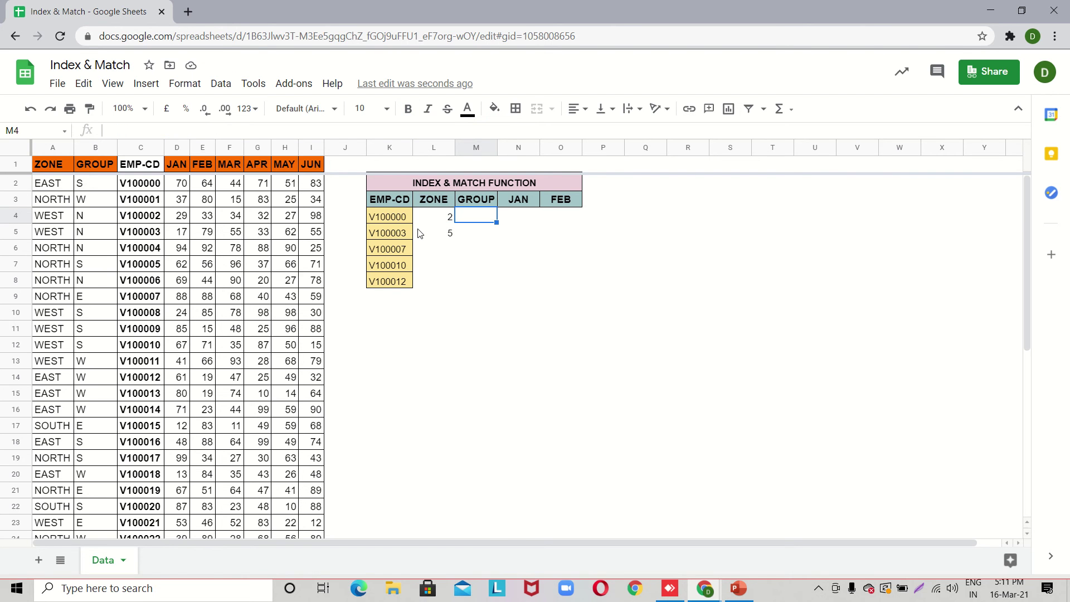
pyautogui.press('Up')
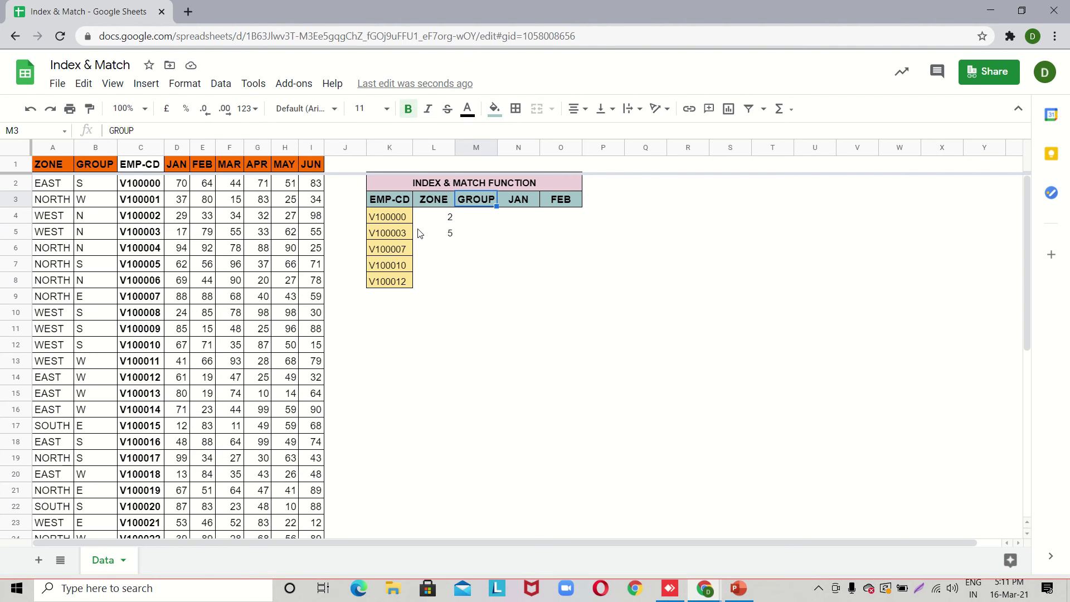
pyautogui.click(49, 167)
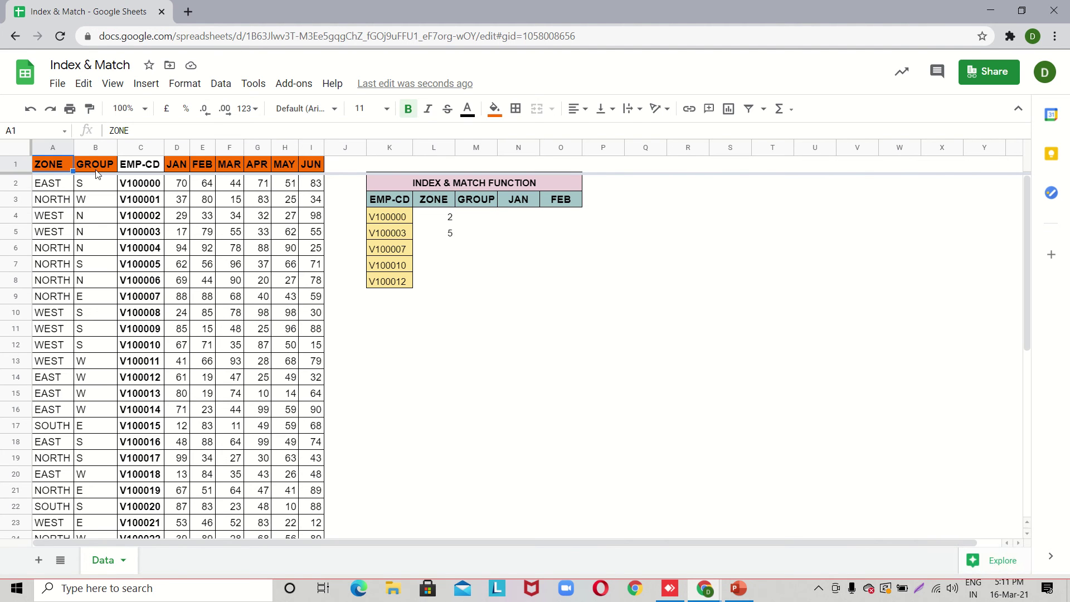
pyautogui.click(483, 219)
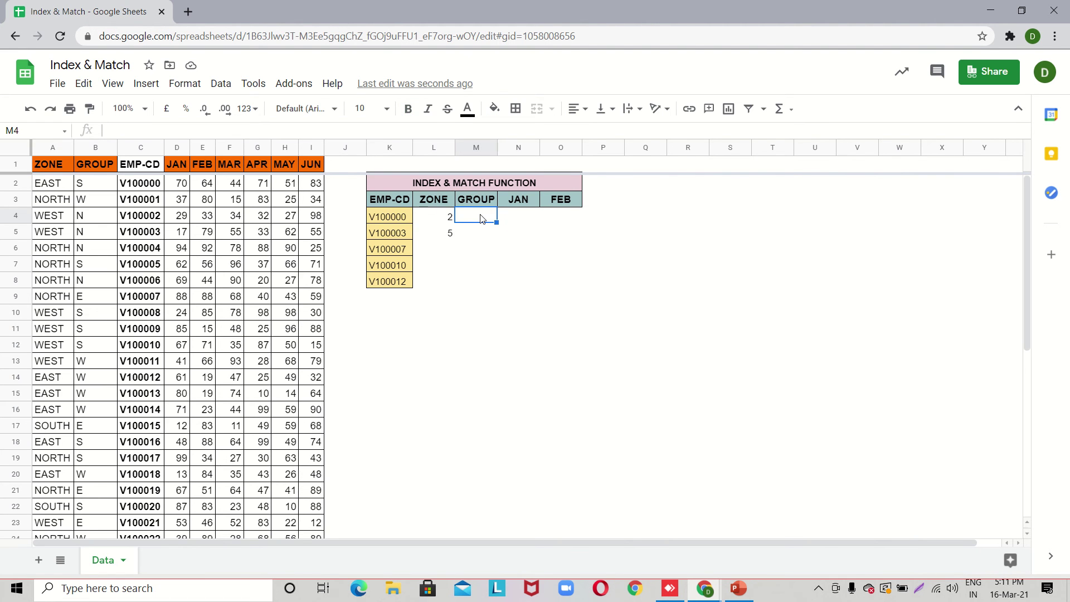
pyautogui.write('=MATCH(')
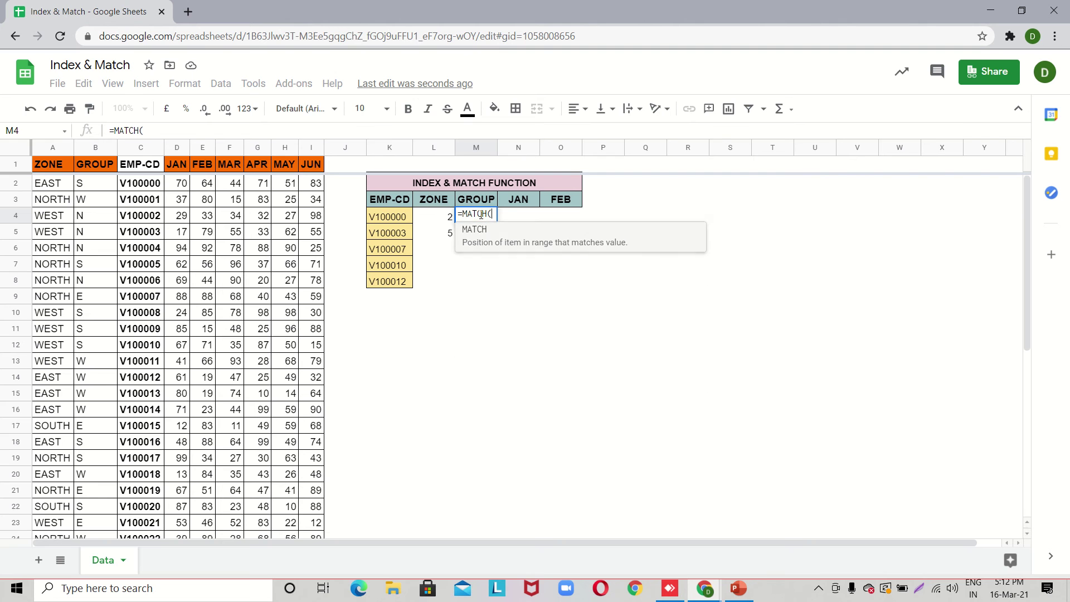
pyautogui.press('Up')
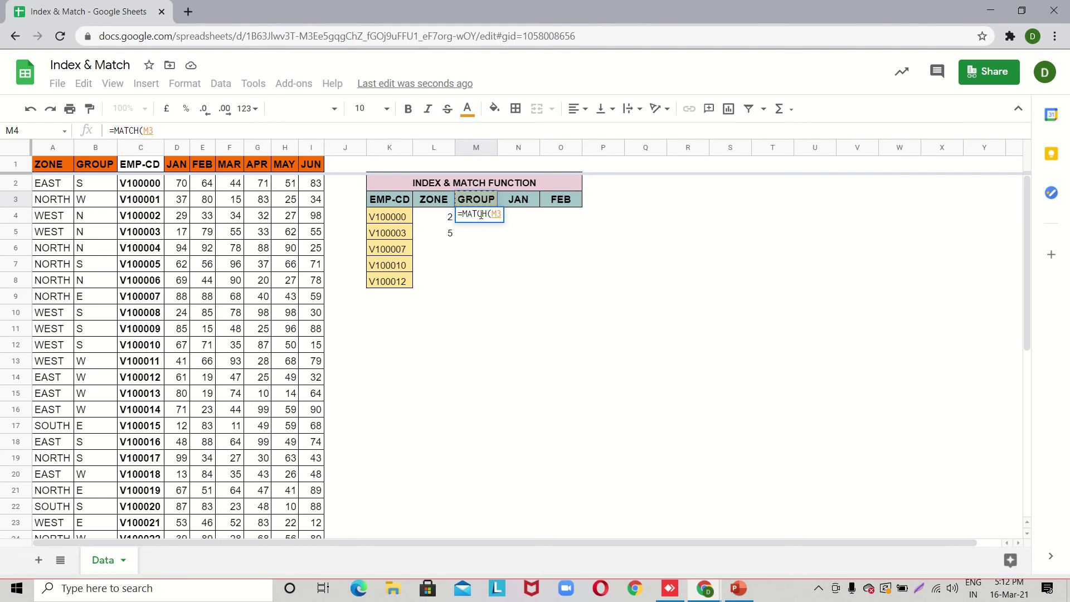
pyautogui.write(',')
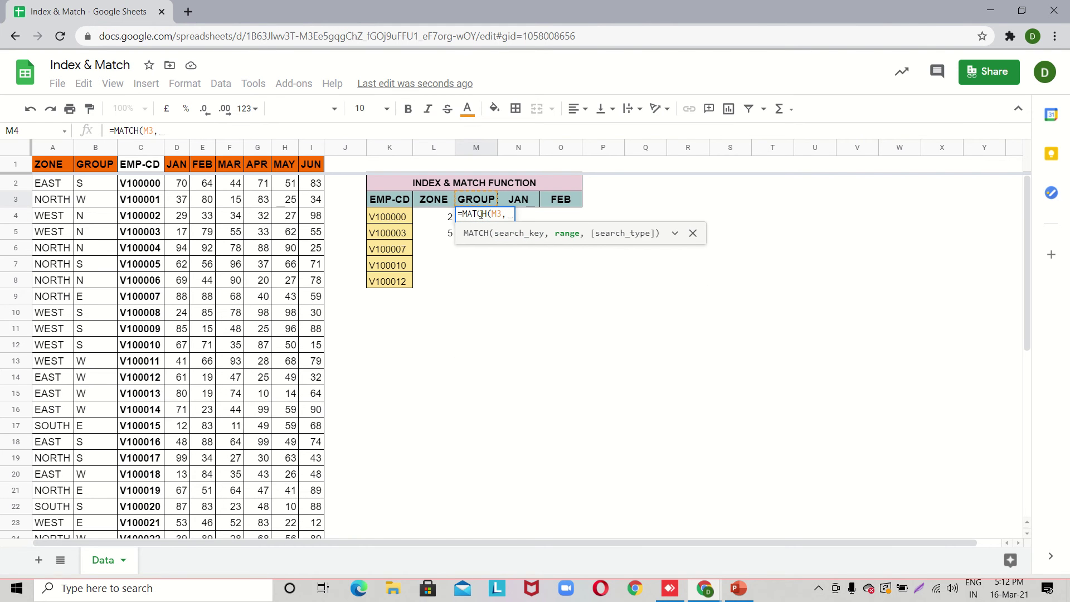
# Step: Search the locked header row $A$1:$I$1 with exact match, so M4 returns 2
pyautogui.click(41, 167)
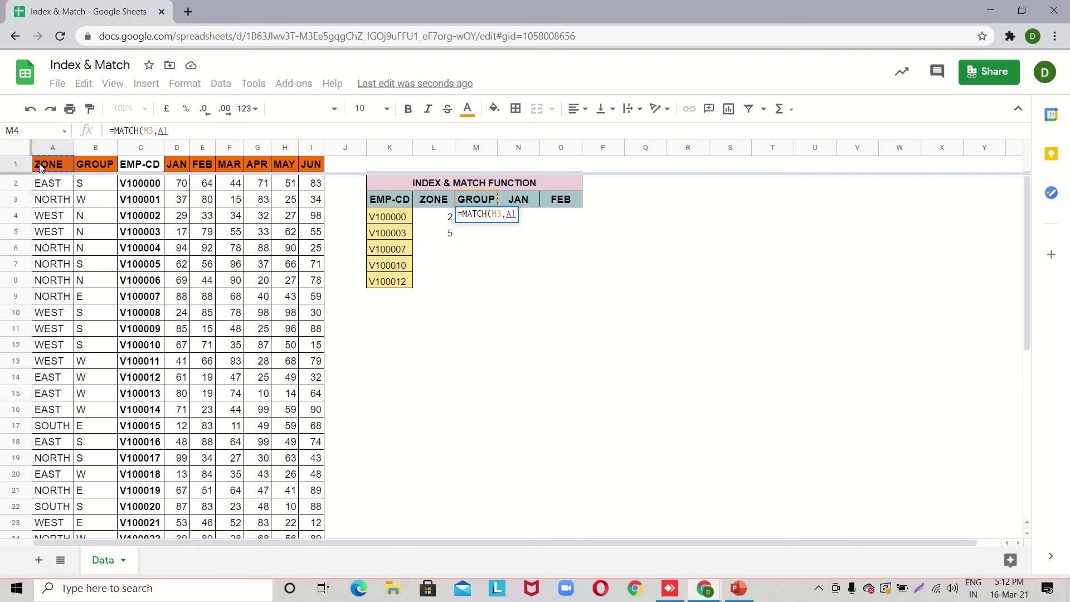
pyautogui.hotkey('ctrl', 'shift', 'Right')
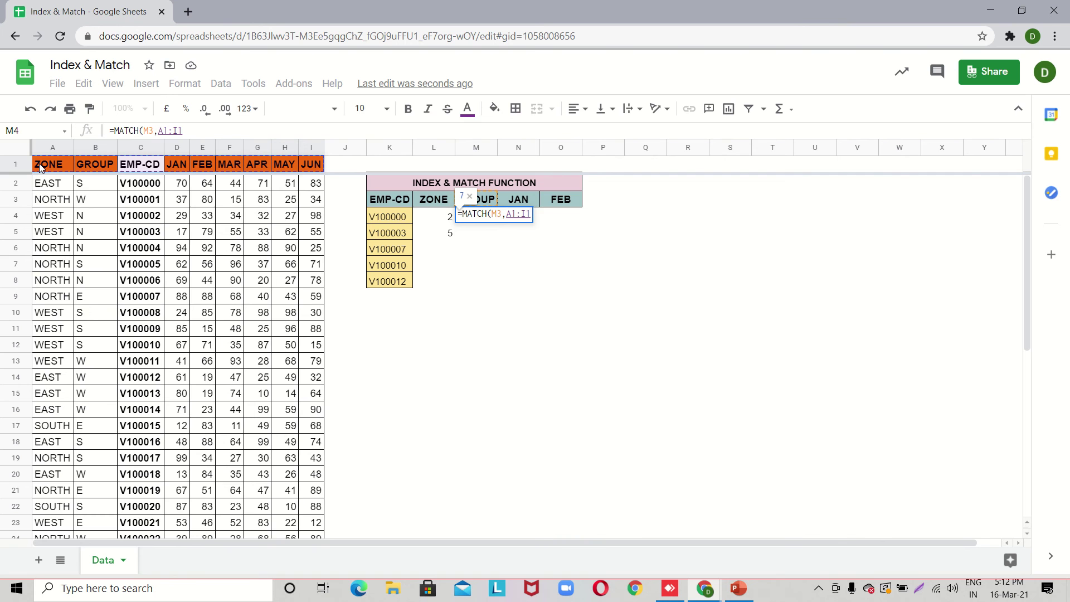
pyautogui.press('F4')
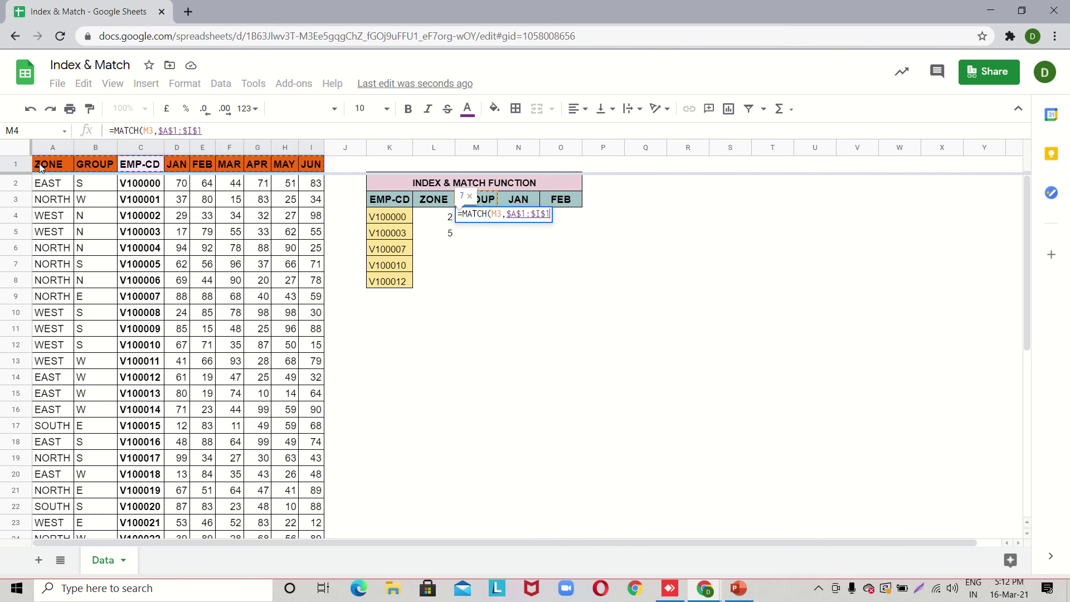
pyautogui.write(',')
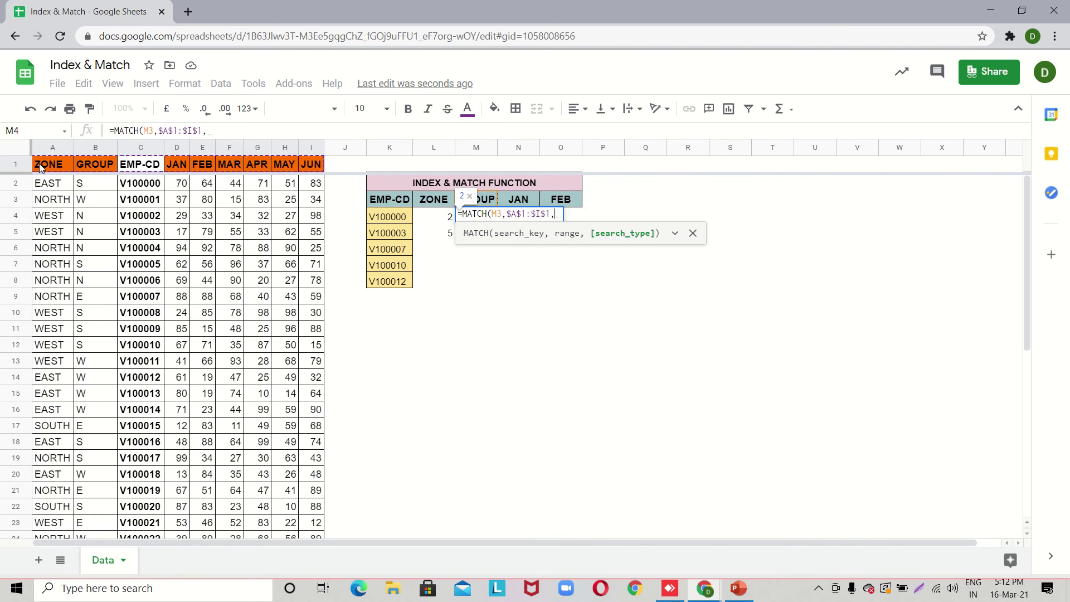
pyautogui.write('0')
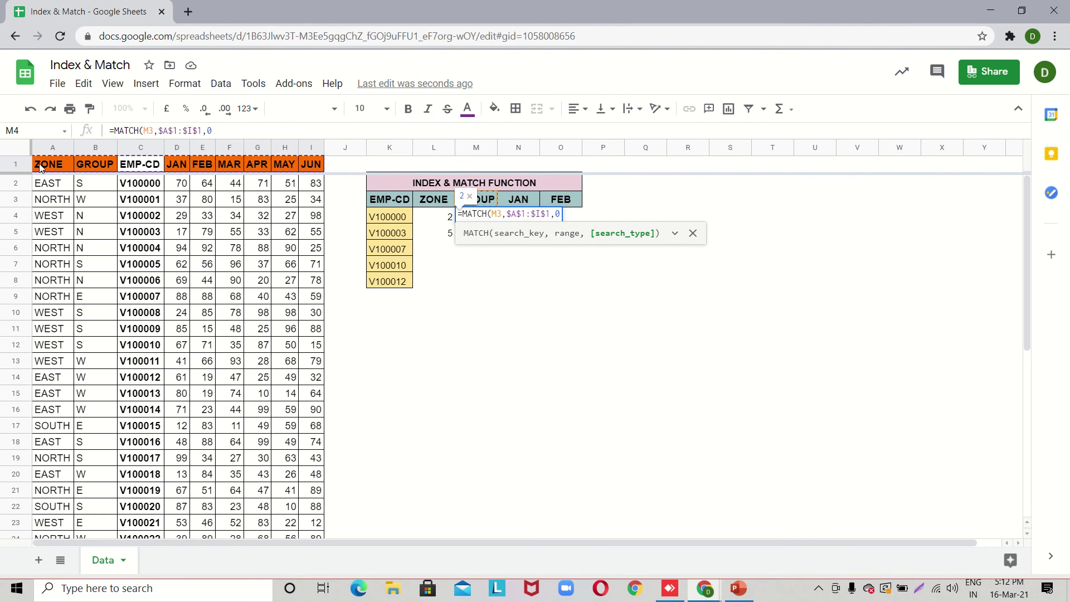
pyautogui.press('Return')
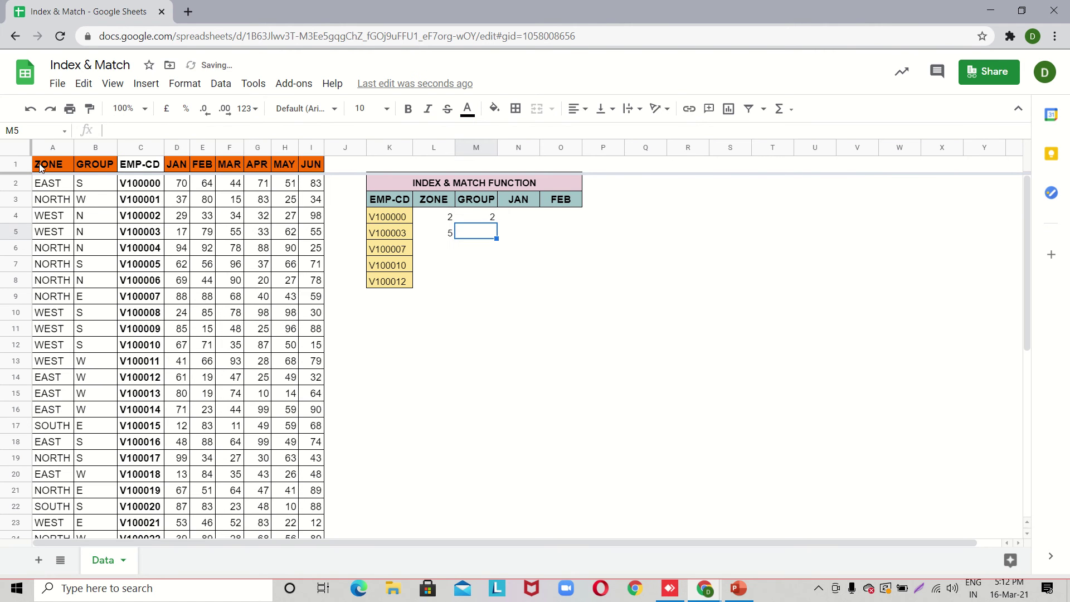
pyautogui.press('Up')
pyautogui.press('Up')
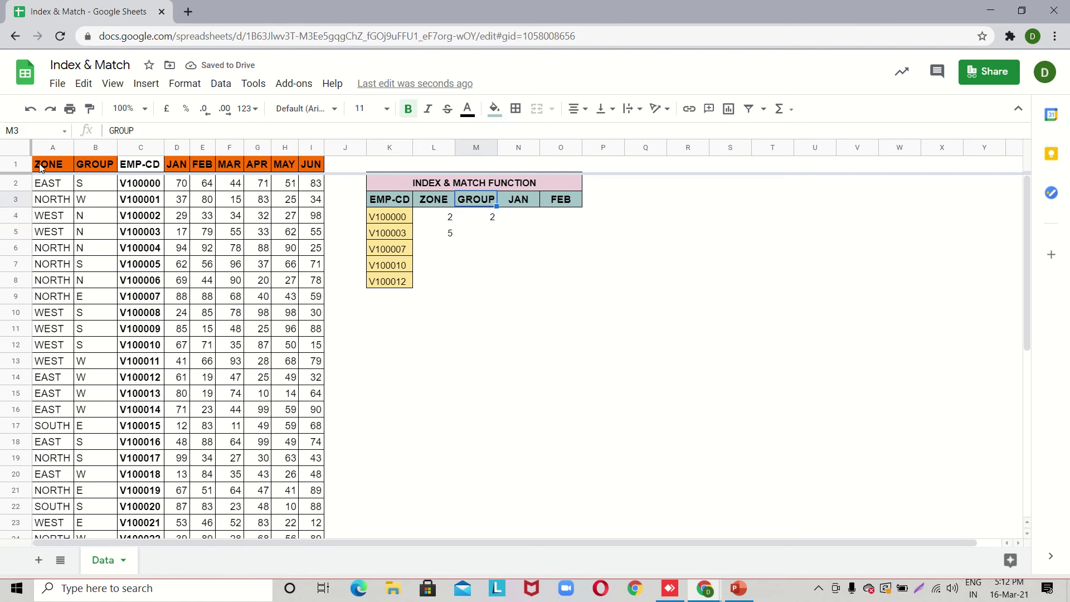
# Step: Paste the JAN heading from N3 over GROUP in M3, so M4 returns 4
pyautogui.press('Right')
pyautogui.press('Left')
pyautogui.hotkey('ctrl', 'v')
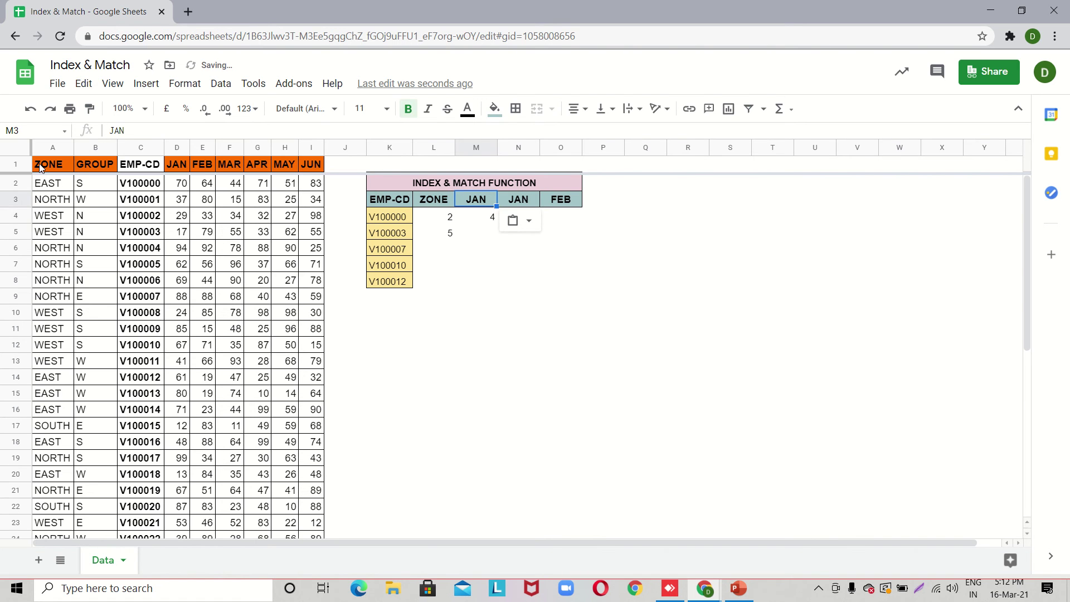
pyautogui.press('Down')
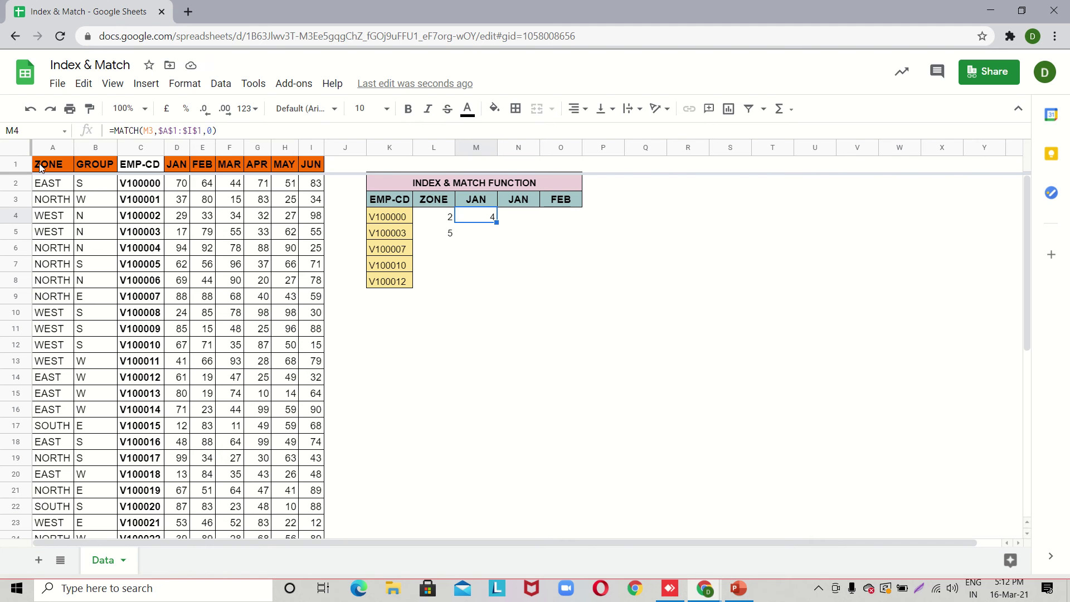
pyautogui.press('Left')
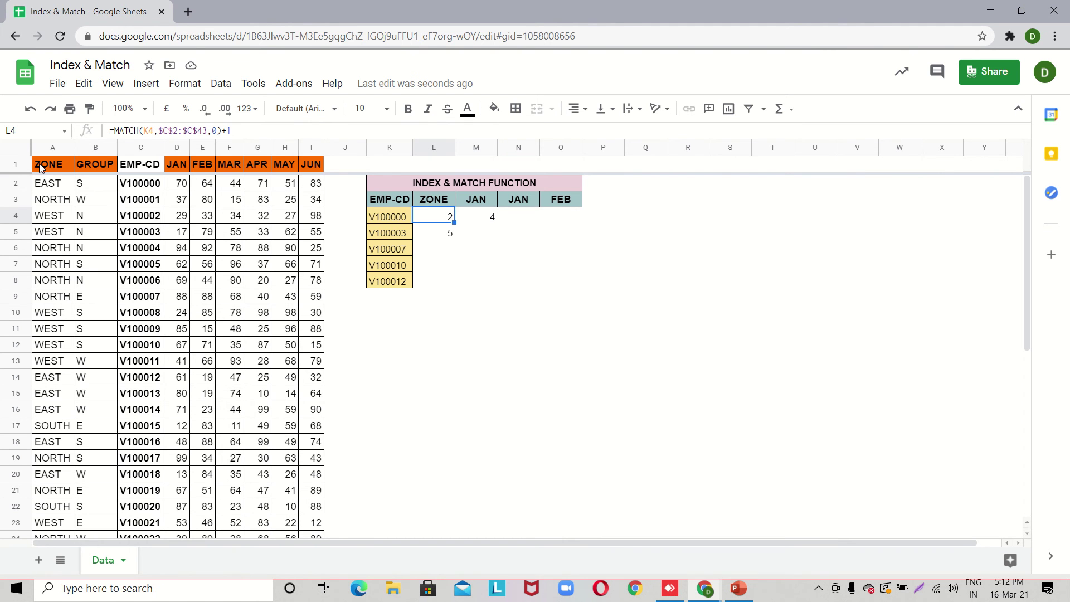
pyautogui.press('Right')
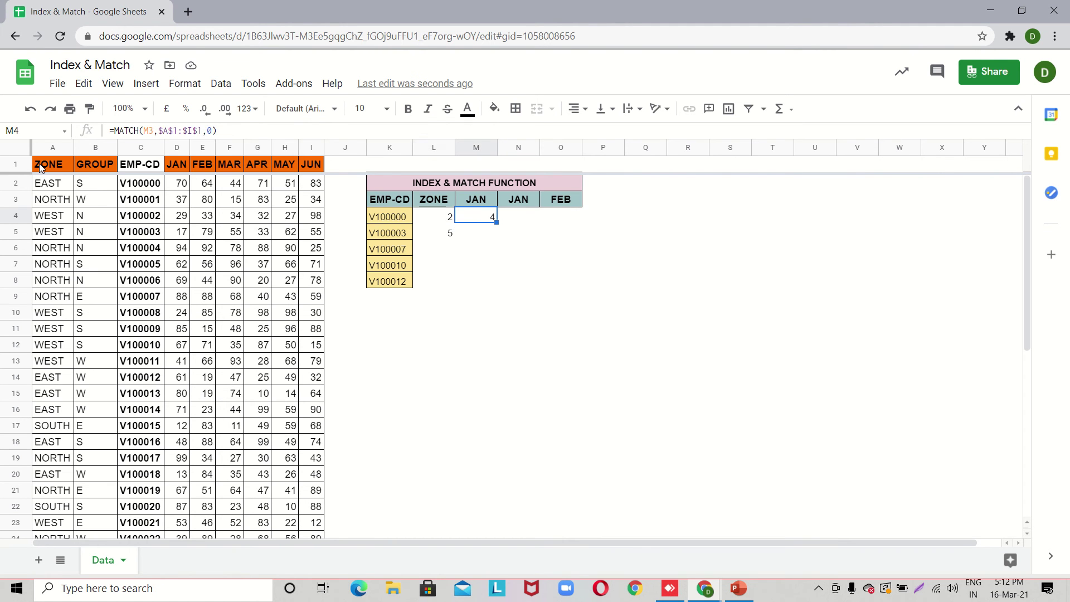
pyautogui.press('Right')
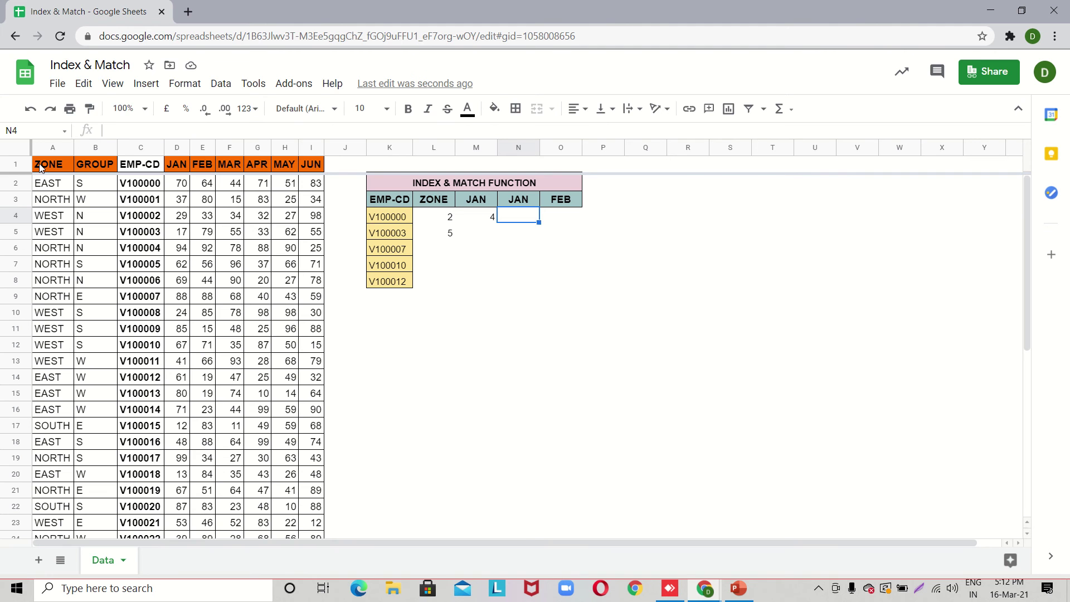
# Step: Enter =INDEX($A$1:$I,L4,M4) in N4, returning 70 for V100000's JAN value
pyautogui.write('=INDEX(')
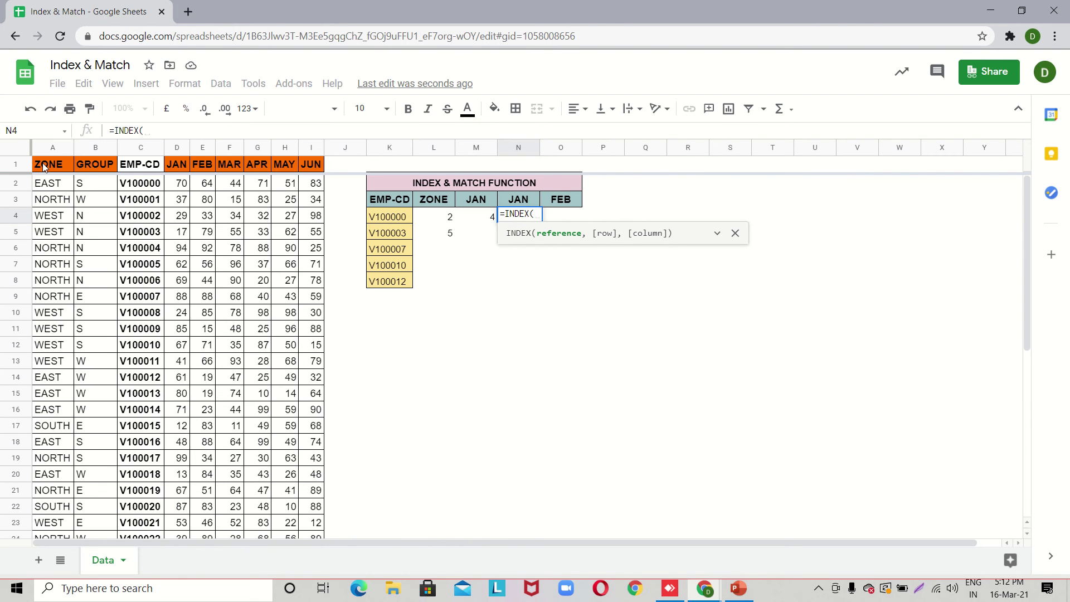
pyautogui.click(44, 167)
pyautogui.hotkey('ctrl', 'shift', 'Right')
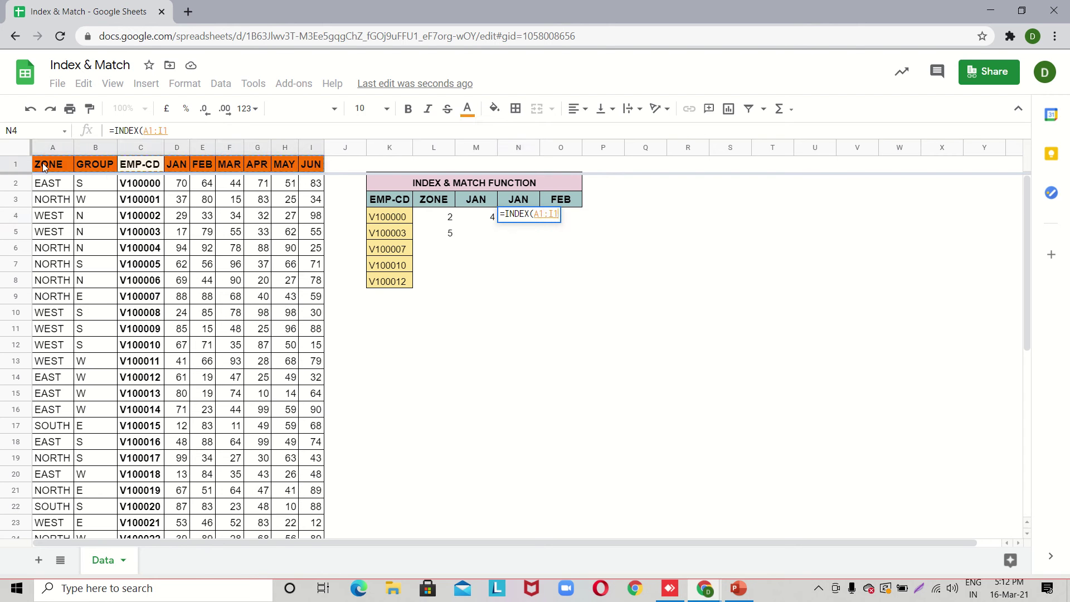
pyautogui.hotkey('ctrl', 'shift', 'Down')
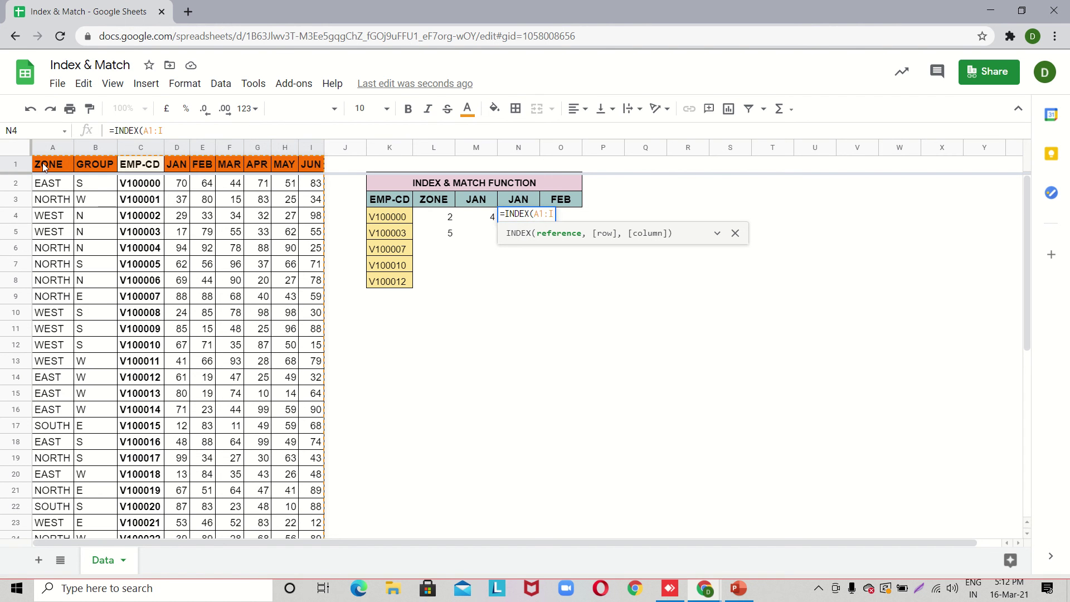
pyautogui.press('F4')
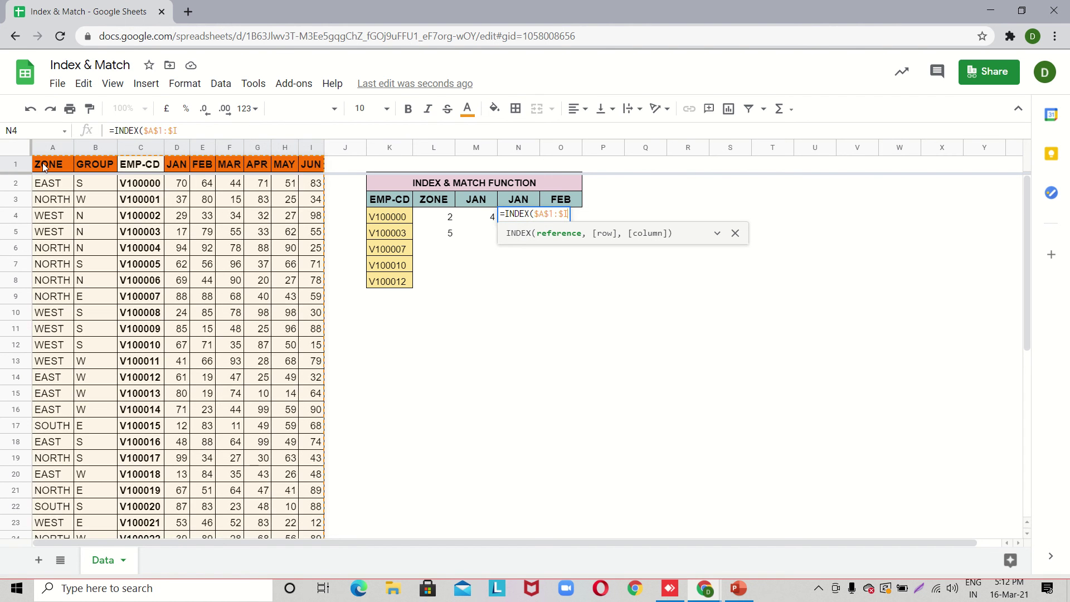
pyautogui.write(',')
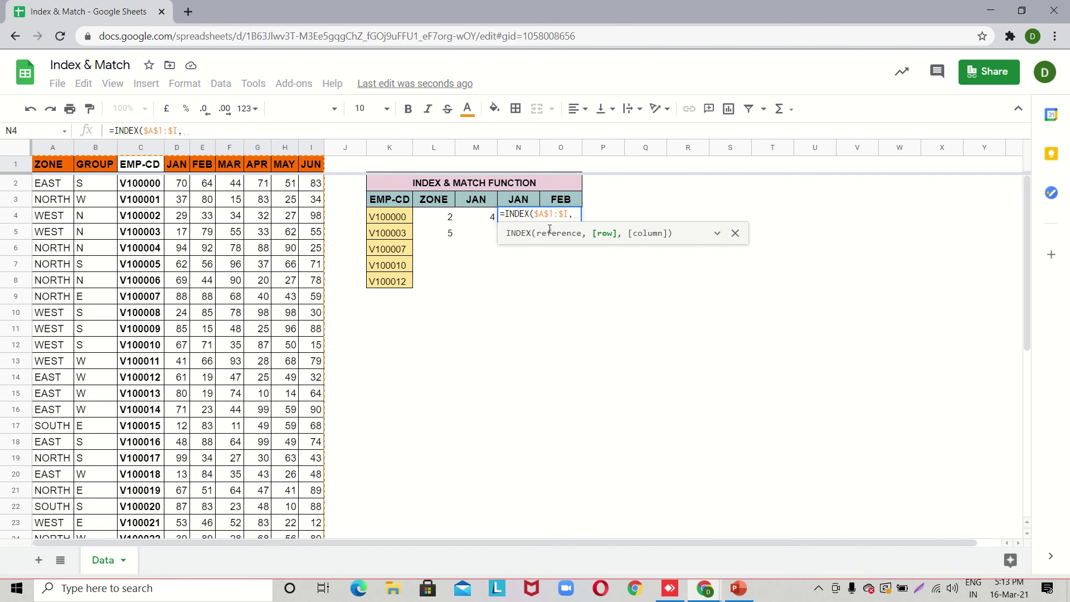
pyautogui.click(446, 219)
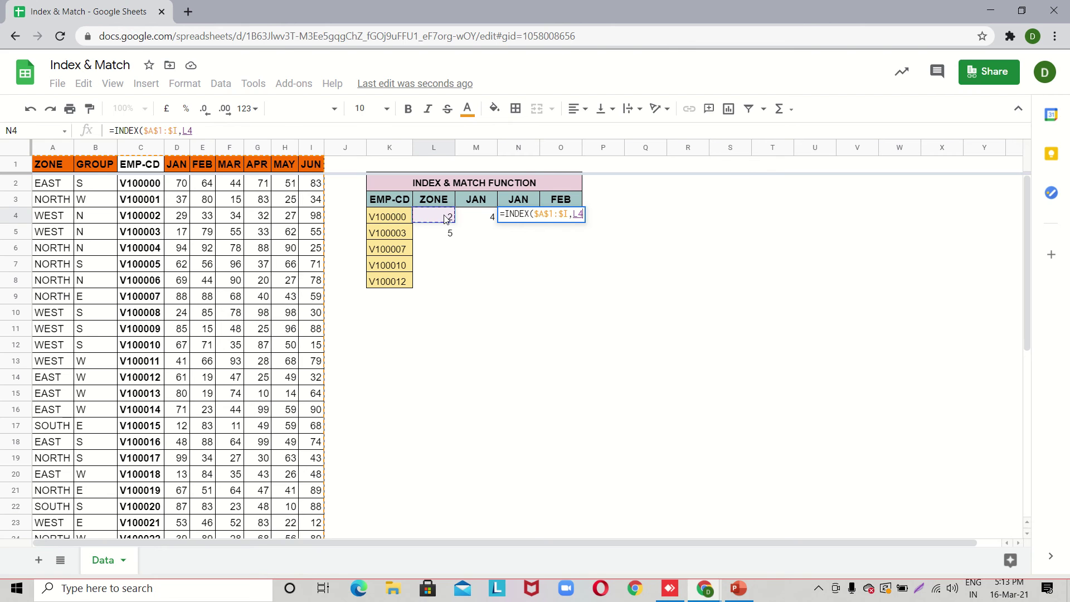
pyautogui.write(',')
pyautogui.click(488, 221)
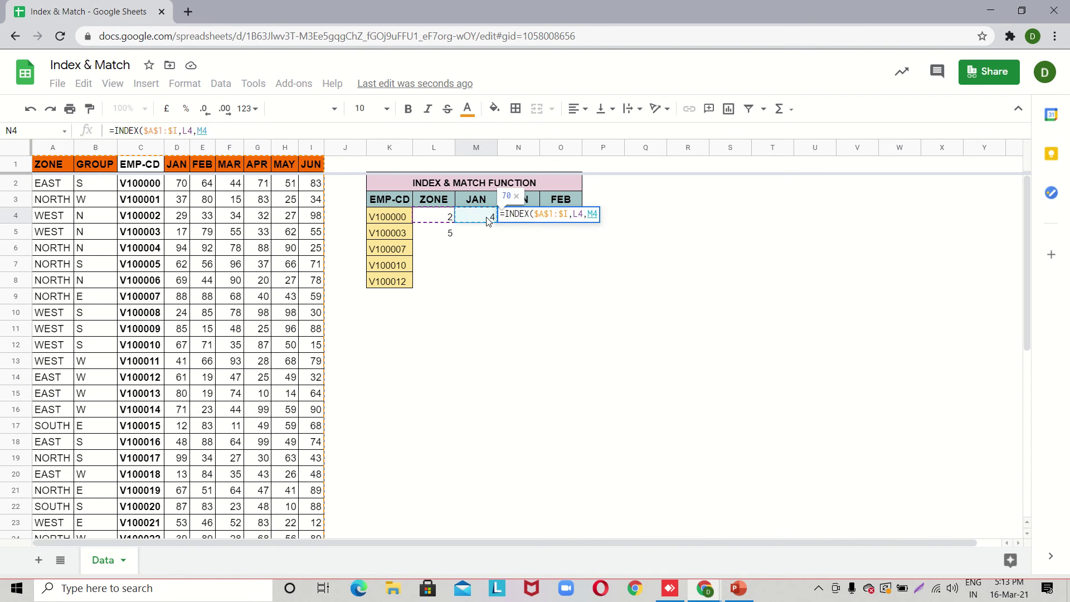
pyautogui.press('Return')
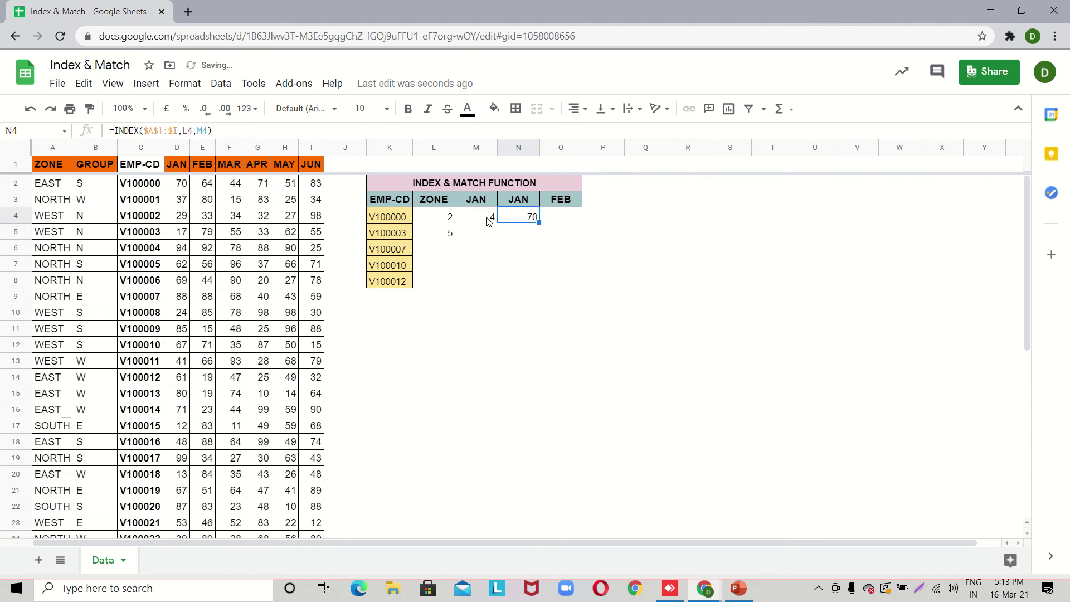
# Step: Copy the code V100003 from K5 into the lookup cell K4
pyautogui.press('Left')
pyautogui.press('Left')
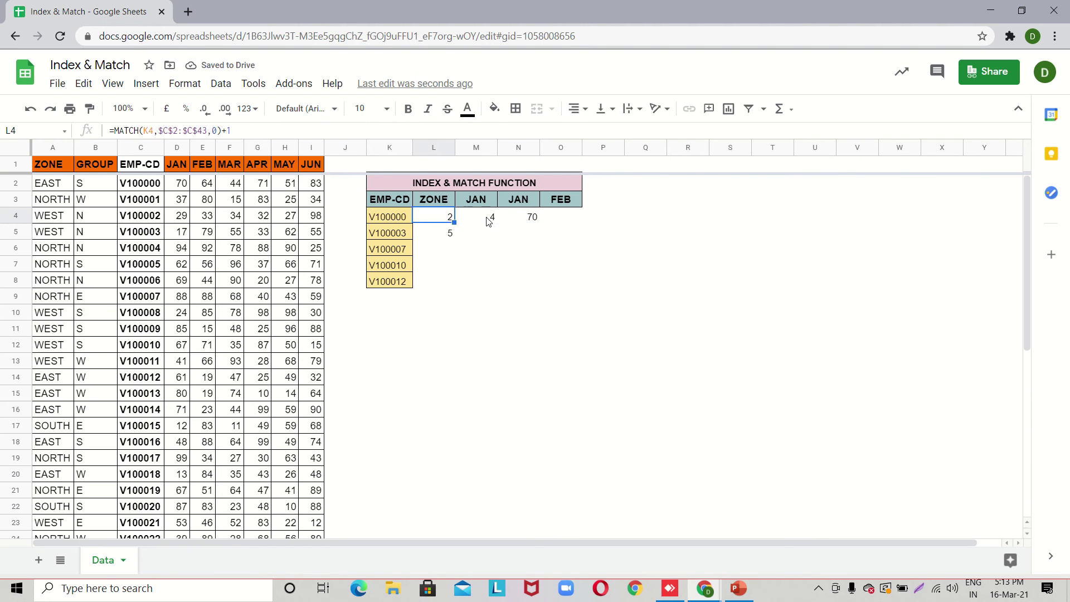
pyautogui.press('Left')
pyautogui.press('Down')
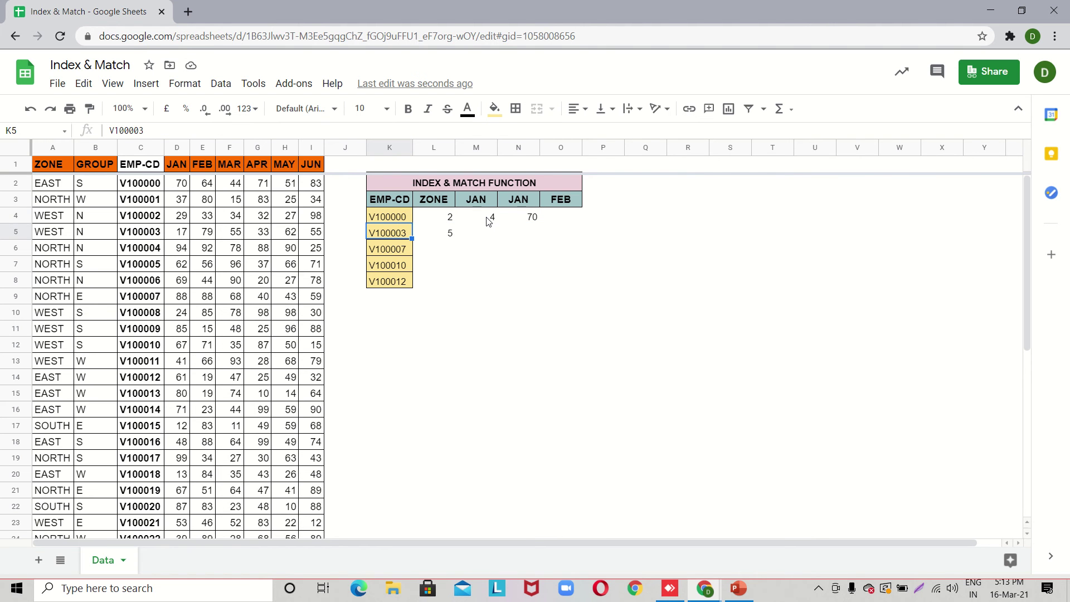
pyautogui.hotkey('ctrl', 'c')
pyautogui.press('Up')
pyautogui.hotkey('ctrl', 'v')
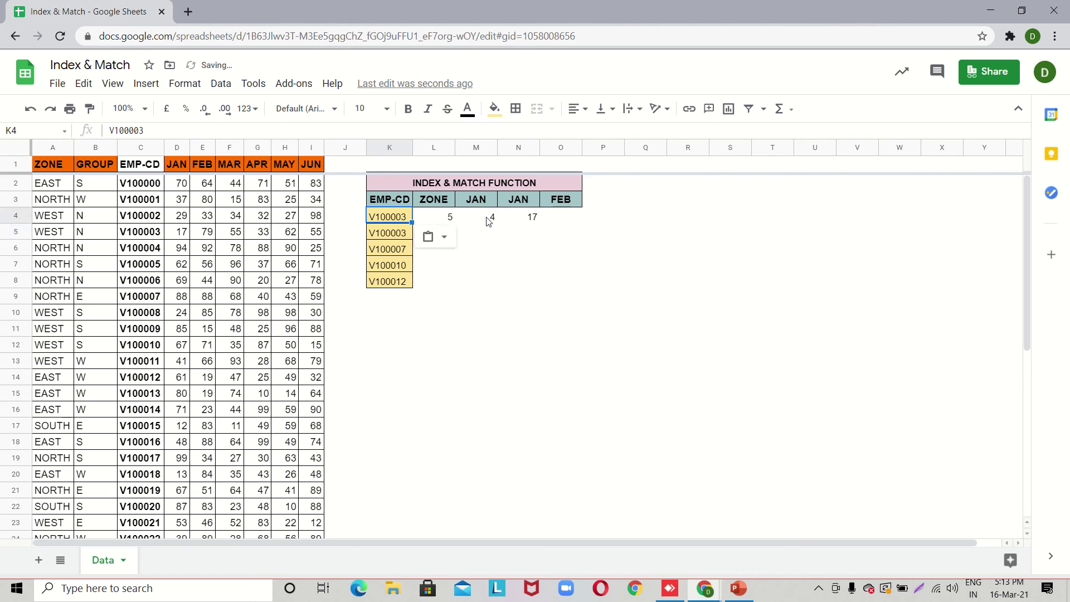
pyautogui.press('Right')
pyautogui.press('Right')
pyautogui.press('Right')
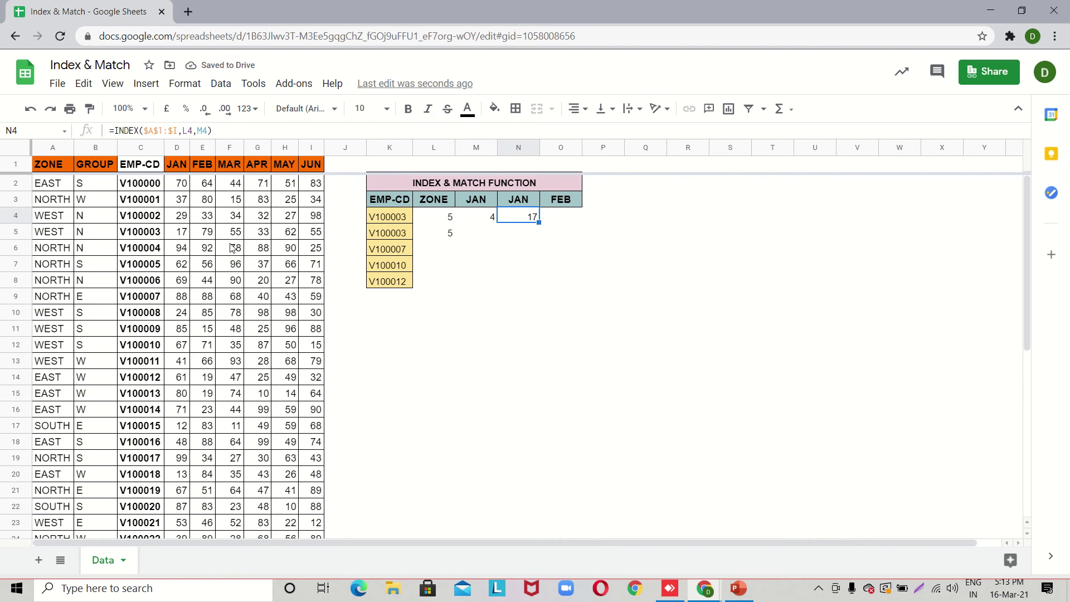
# Step: Confirm V100003's JAN value of 17 in the source data and review the L4, M4 and N4 formulas
pyautogui.click(151, 233)
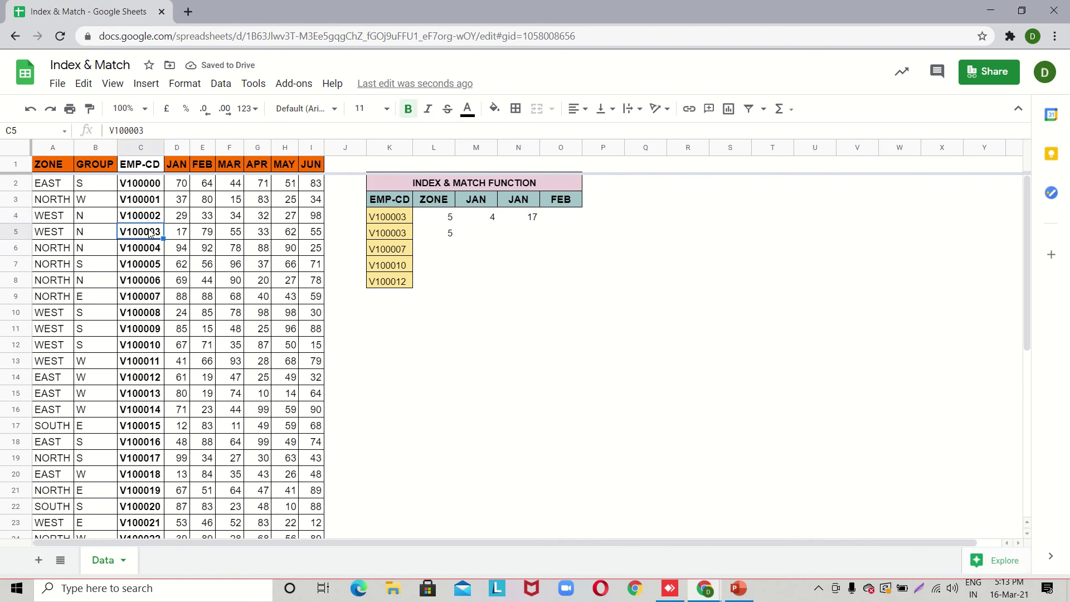
pyautogui.press('Right')
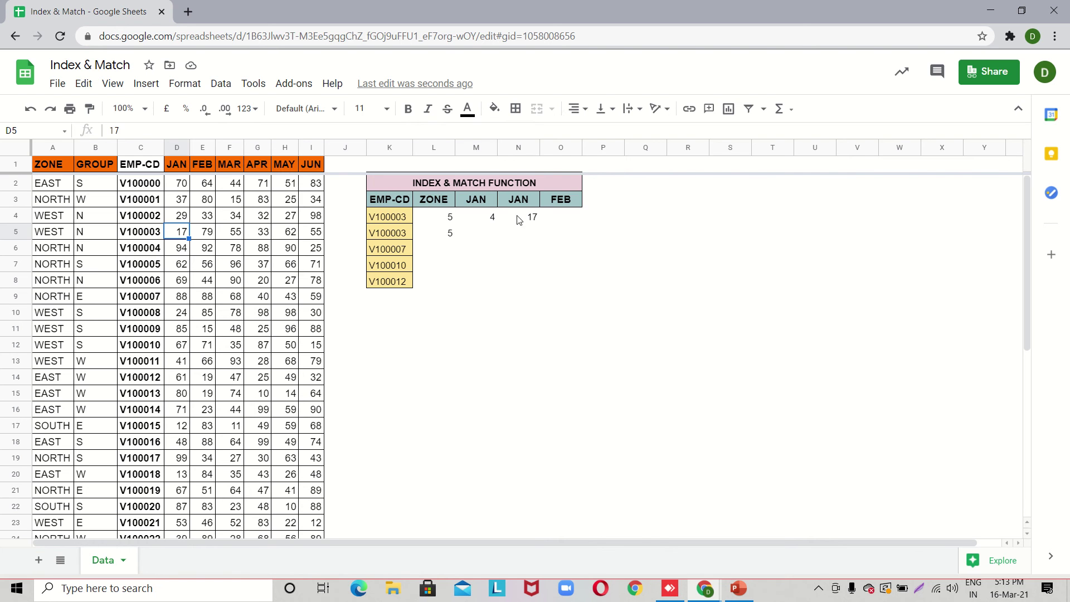
pyautogui.click(452, 222)
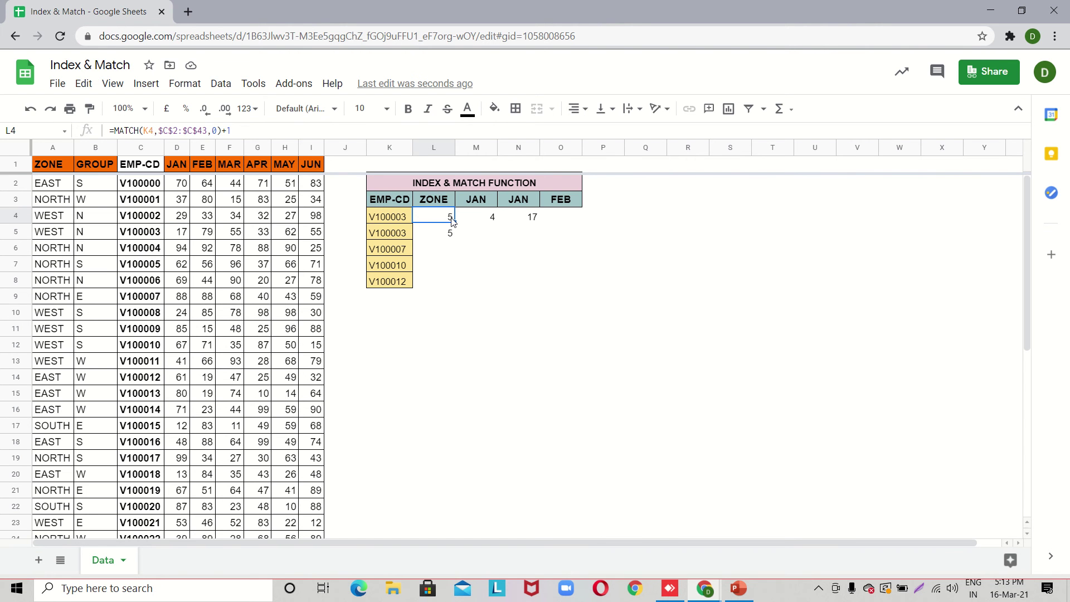
pyautogui.press('Right')
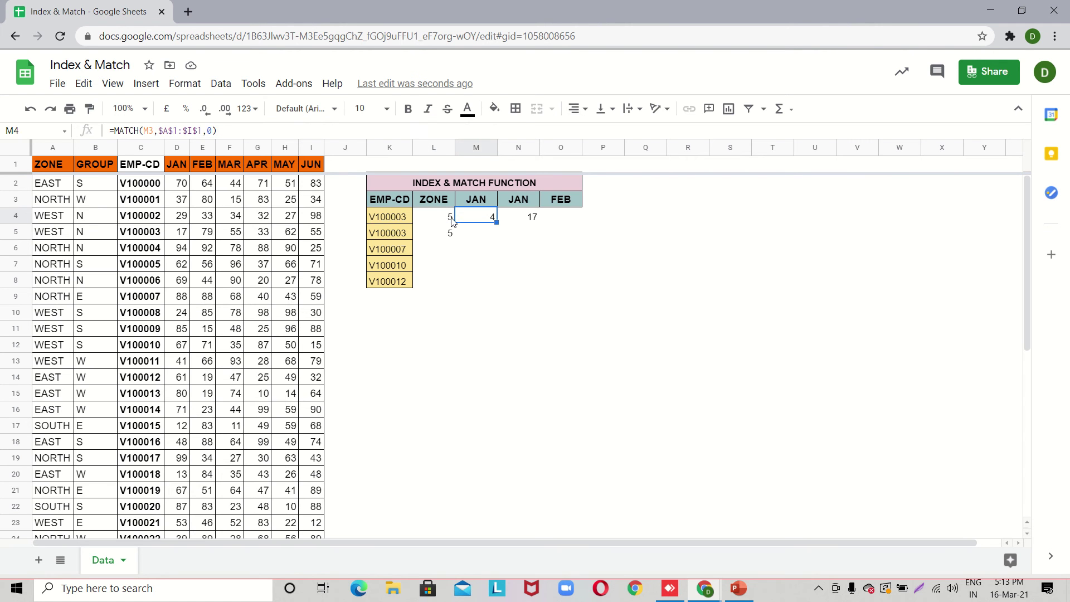
pyautogui.press('Right')
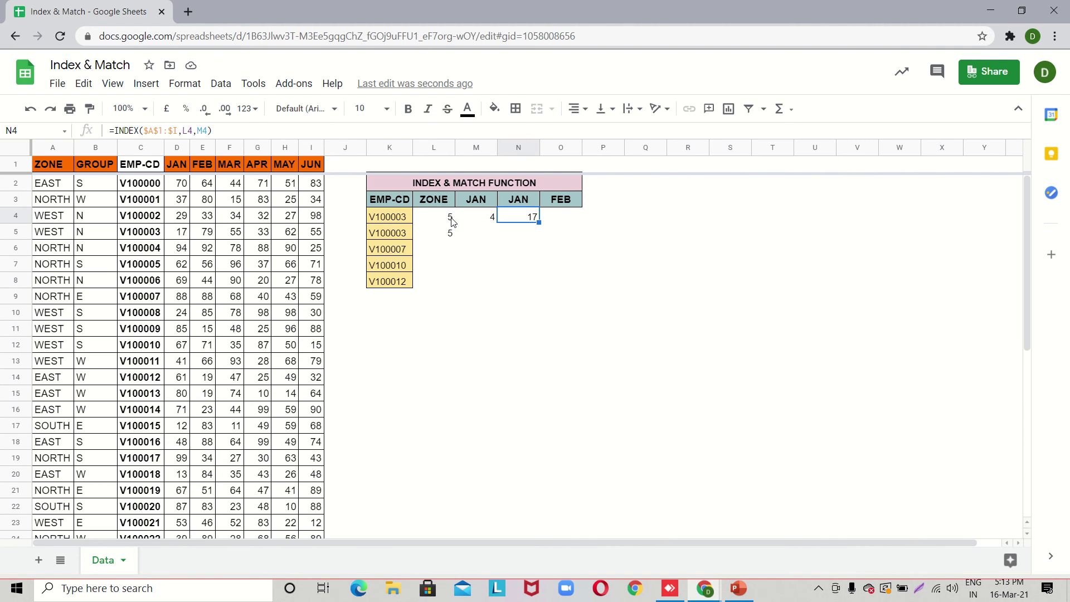
pyautogui.press('F2')
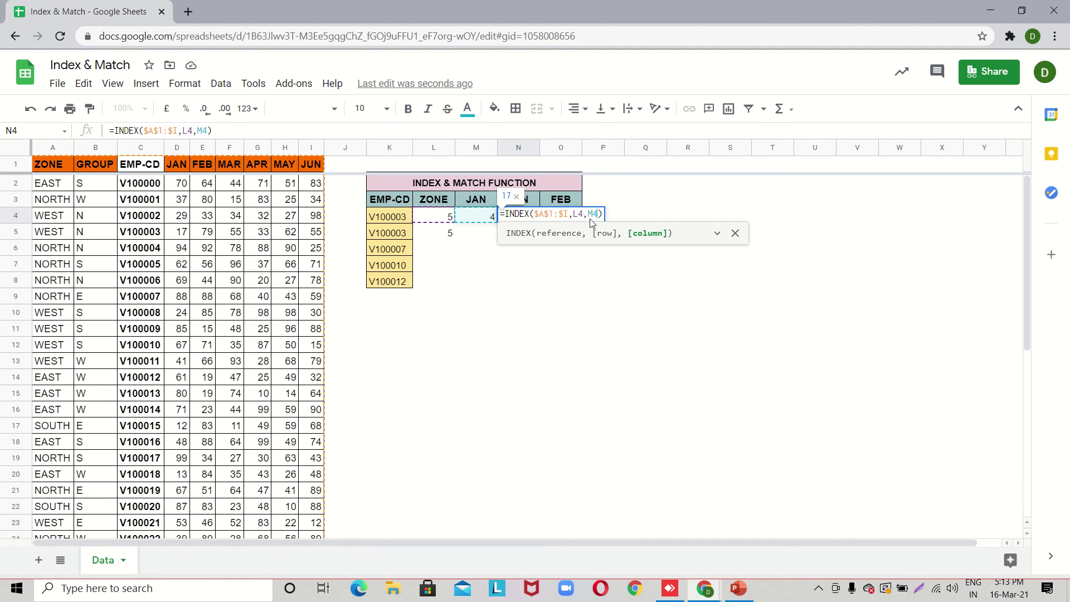
# Step: Restart N4 with an INDEX formula over the absolute data range $A$1:$I
pyautogui.press('Escape')
pyautogui.write('=i')
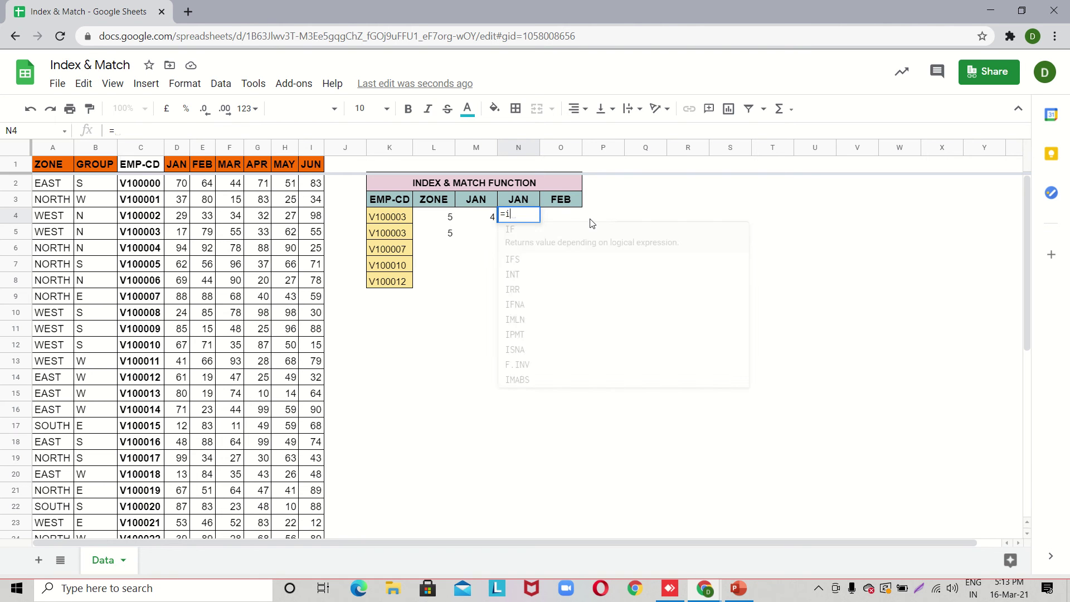
pyautogui.write('nned')
pyautogui.press('BackSpace')
pyautogui.press('BackSpace')
pyautogui.press('BackSpace')
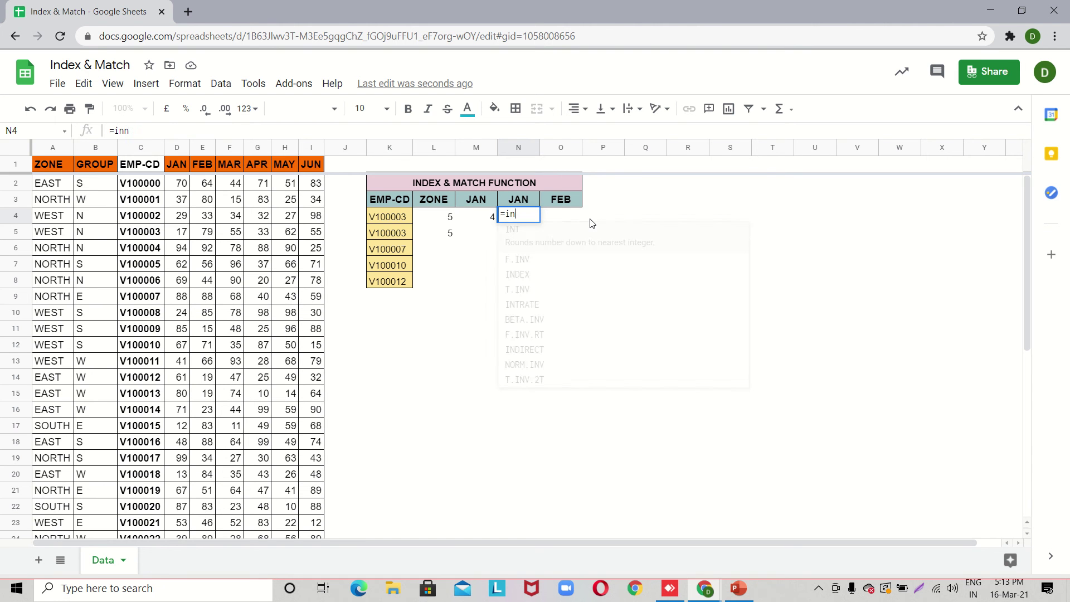
pyautogui.write('de')
pyautogui.press('Tab')
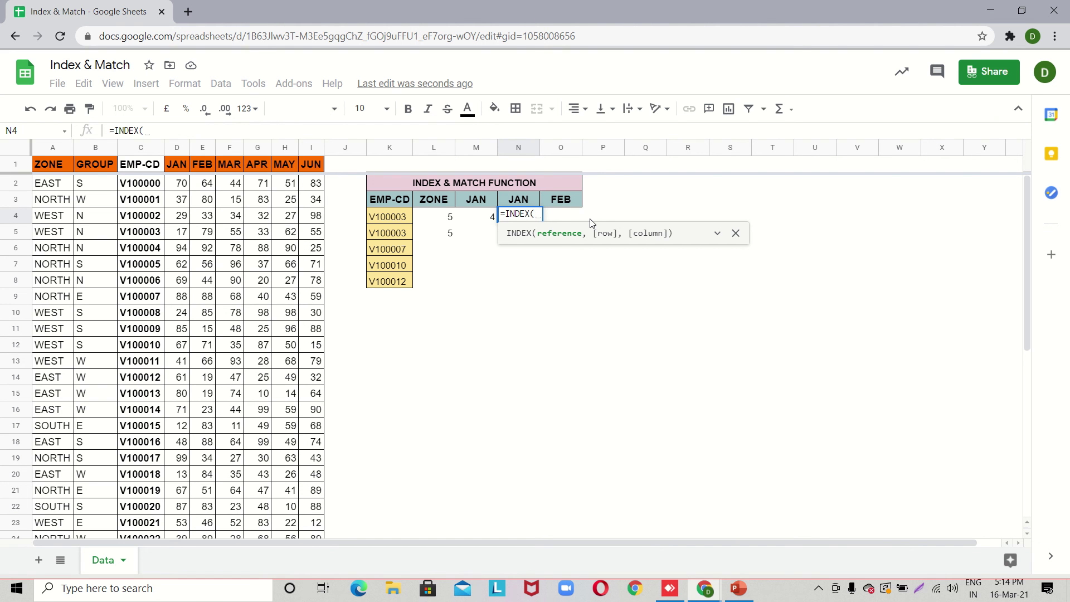
pyautogui.click(49, 166)
pyautogui.hotkey('ctrl', 'shift', 'Right')
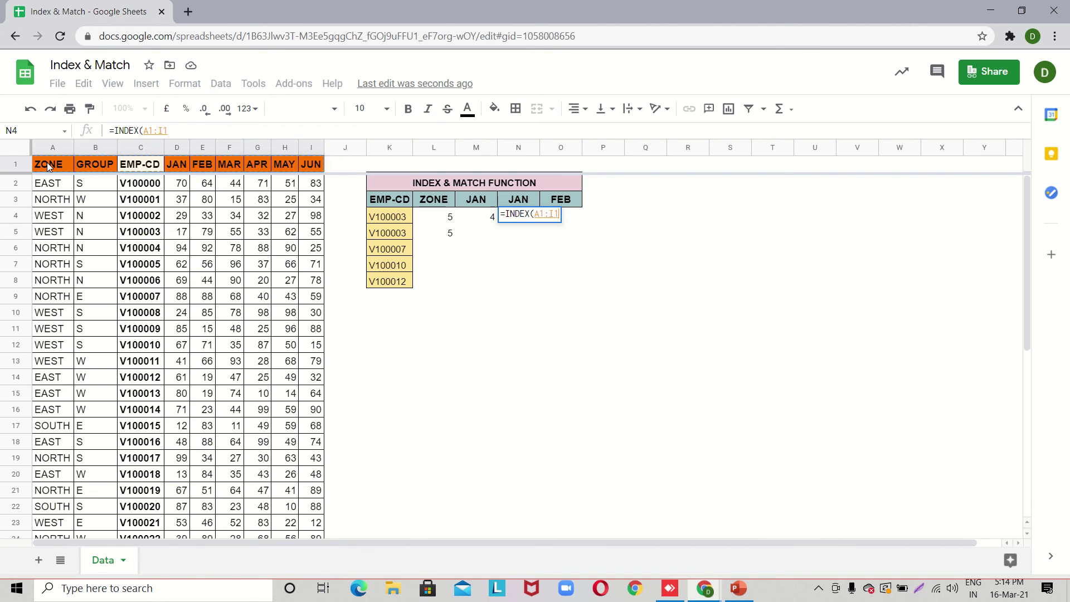
pyautogui.hotkey('ctrl', 'shift', 'Down')
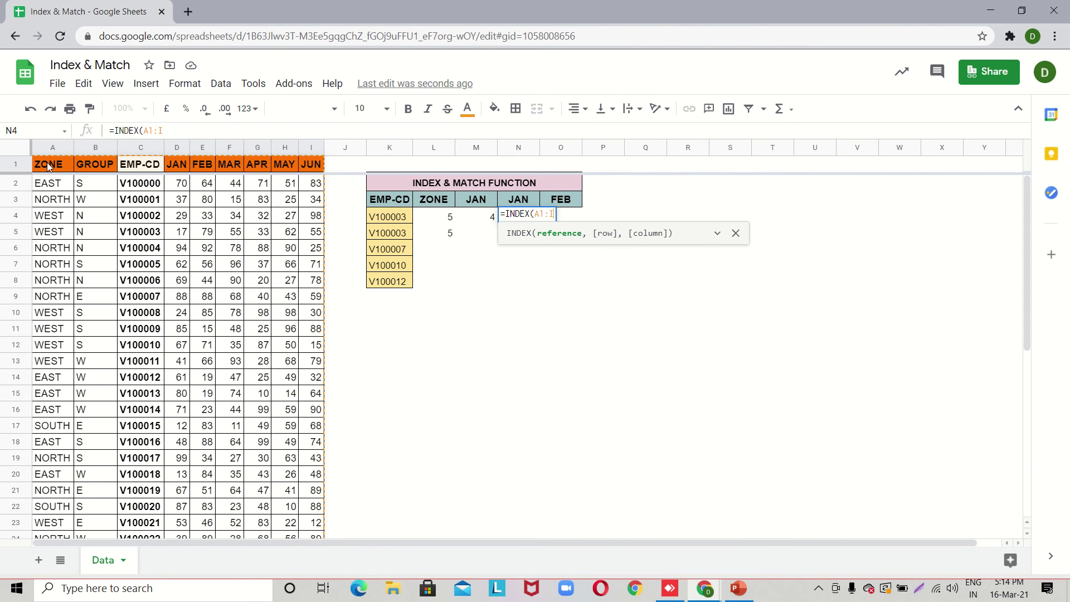
pyautogui.press('F4')
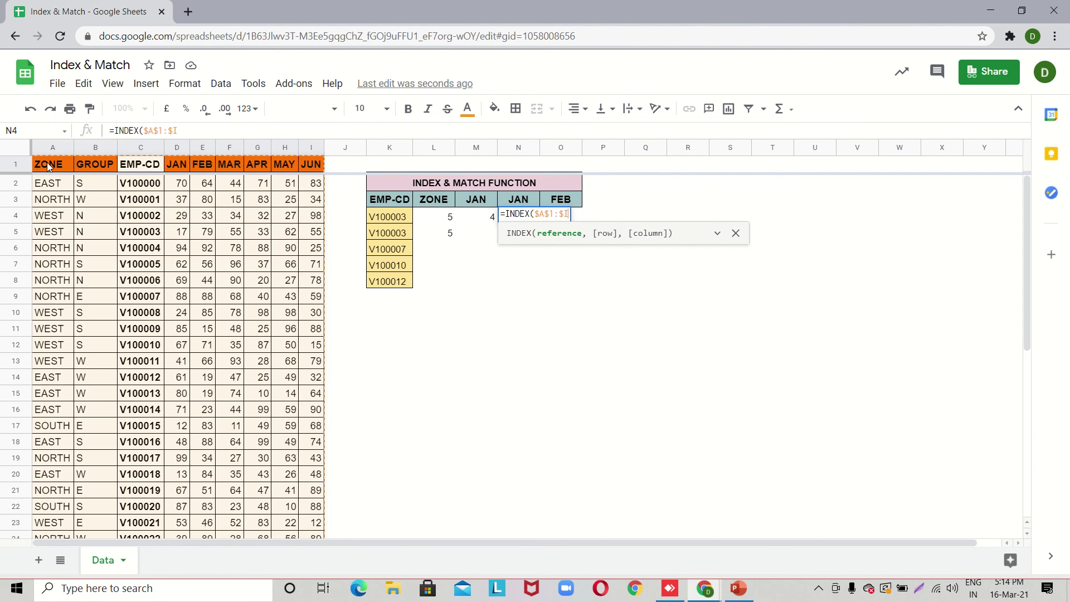
# Step: Nest MATCH($K4,$C$1:$C,0) as INDEX's row argument
pyautogui.write(',MAT')
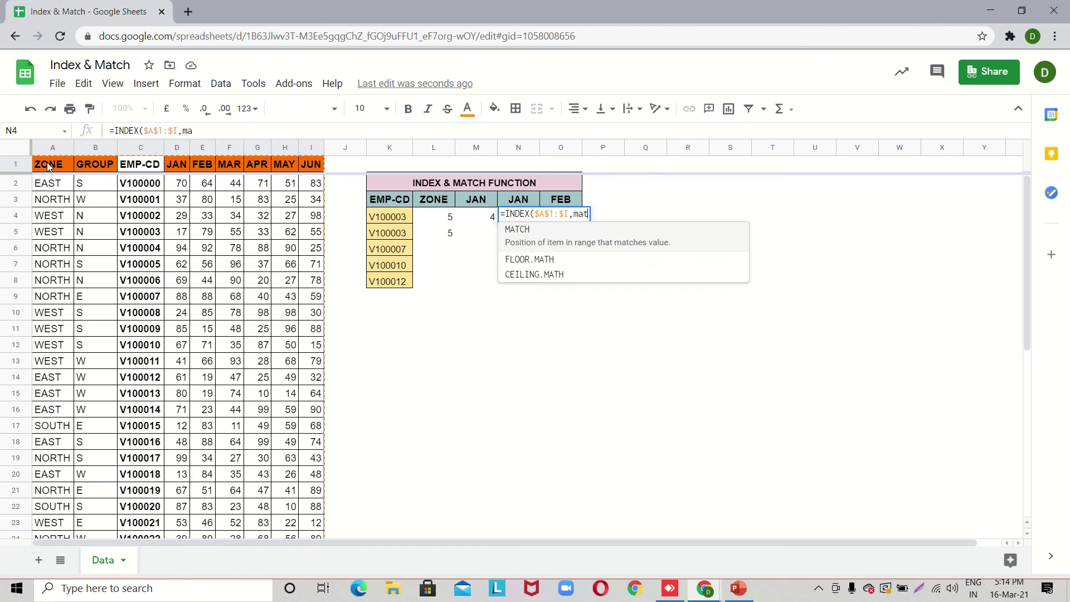
pyautogui.write('CH(')
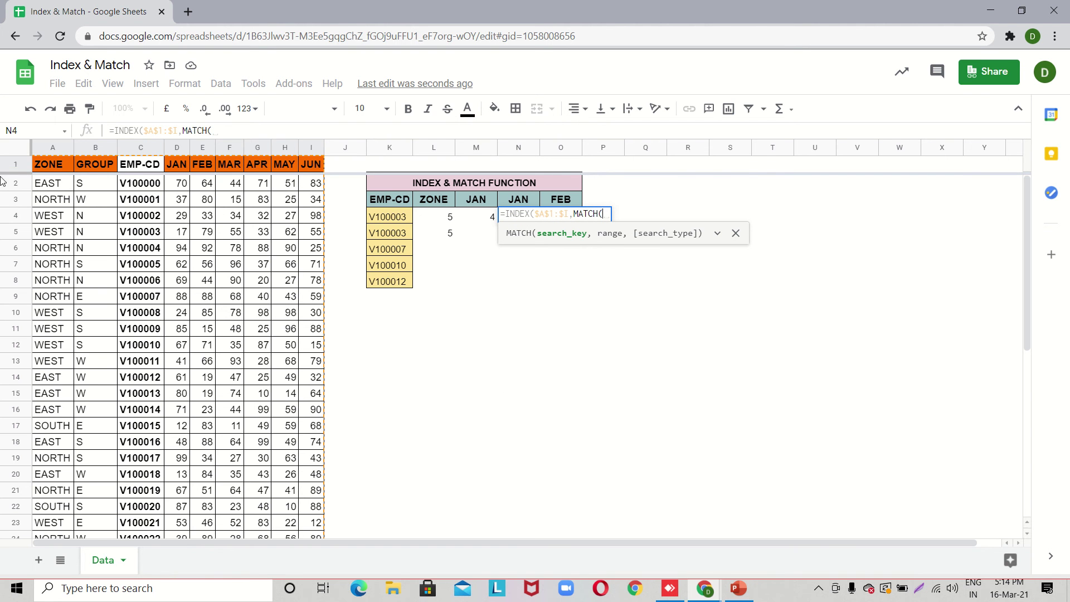
pyautogui.click(393, 219)
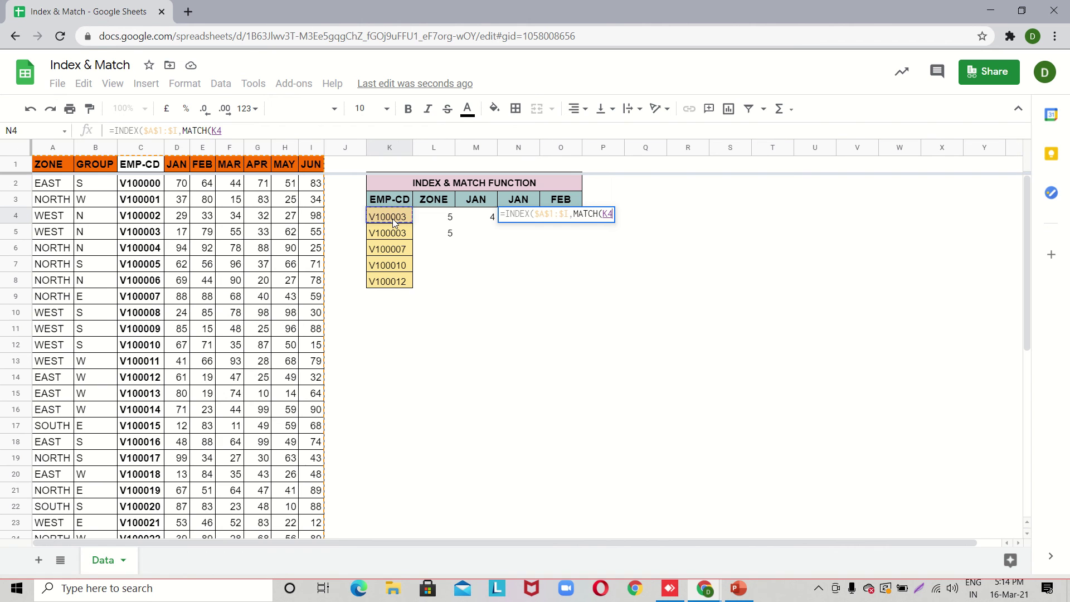
pyautogui.press('F4')
pyautogui.press('F4')
pyautogui.press('F4')
pyautogui.write(',')
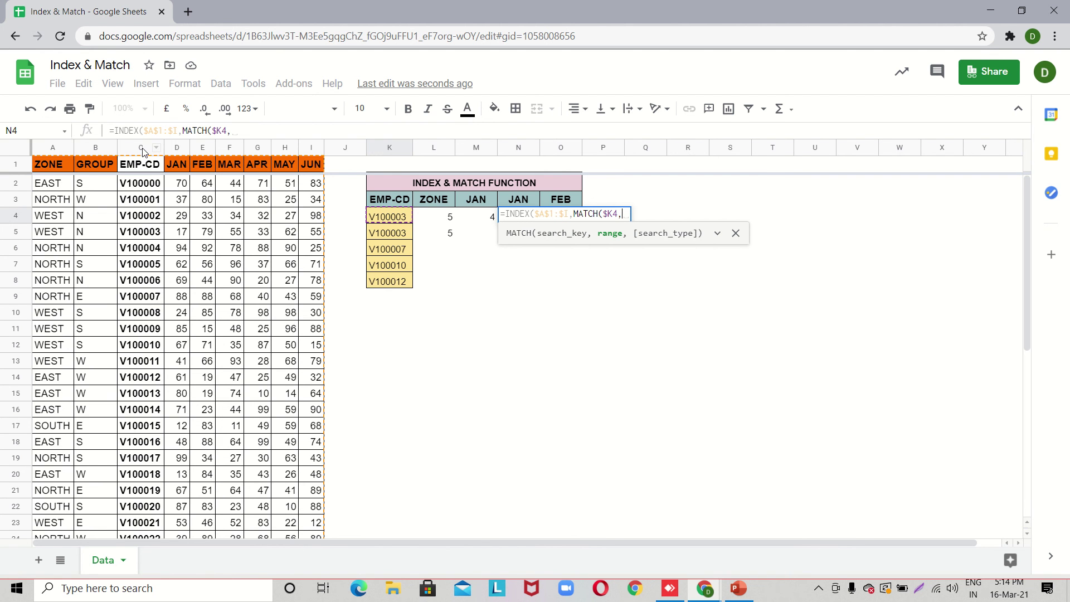
pyautogui.moveTo(140, 148)
pyautogui.click(142, 149)
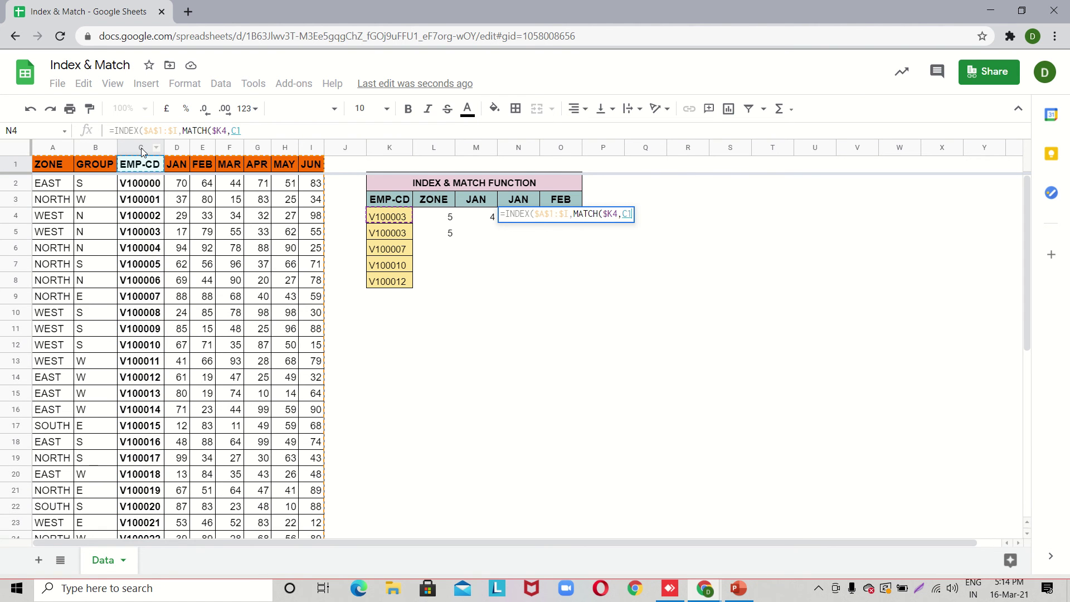
pyautogui.hotkey('ctrl', 'shift', 'Down')
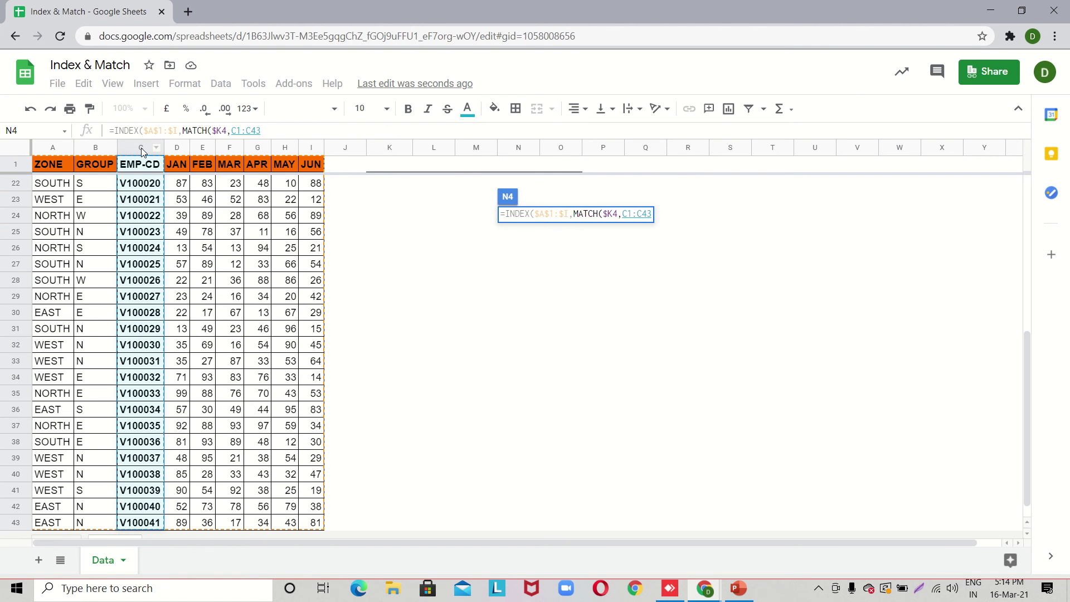
pyautogui.press('BackSpace')
pyautogui.press('BackSpace')
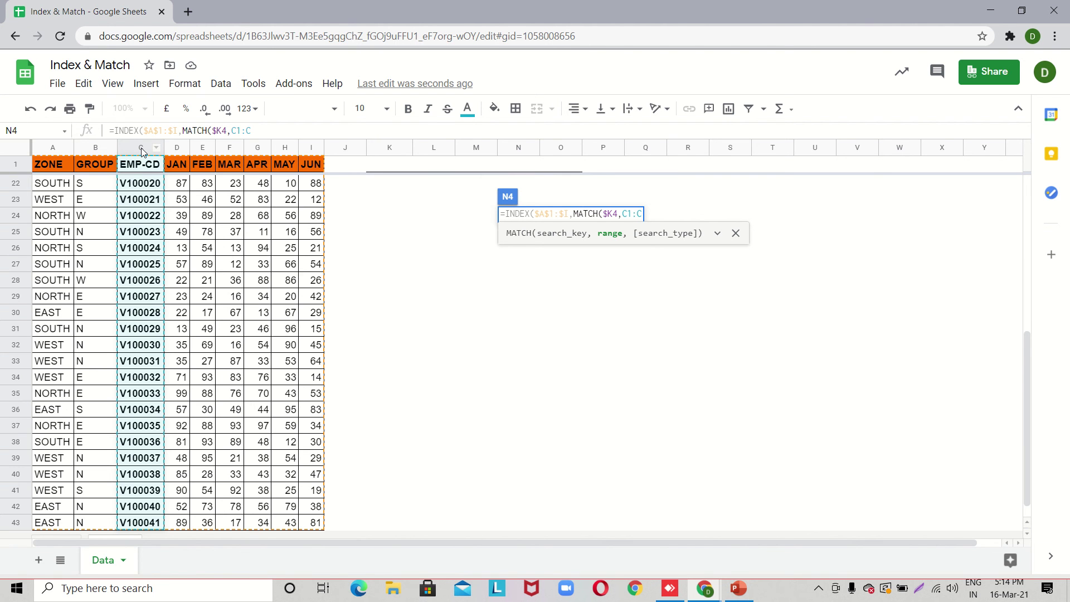
pyautogui.press('F4')
pyautogui.write('$C,O4')
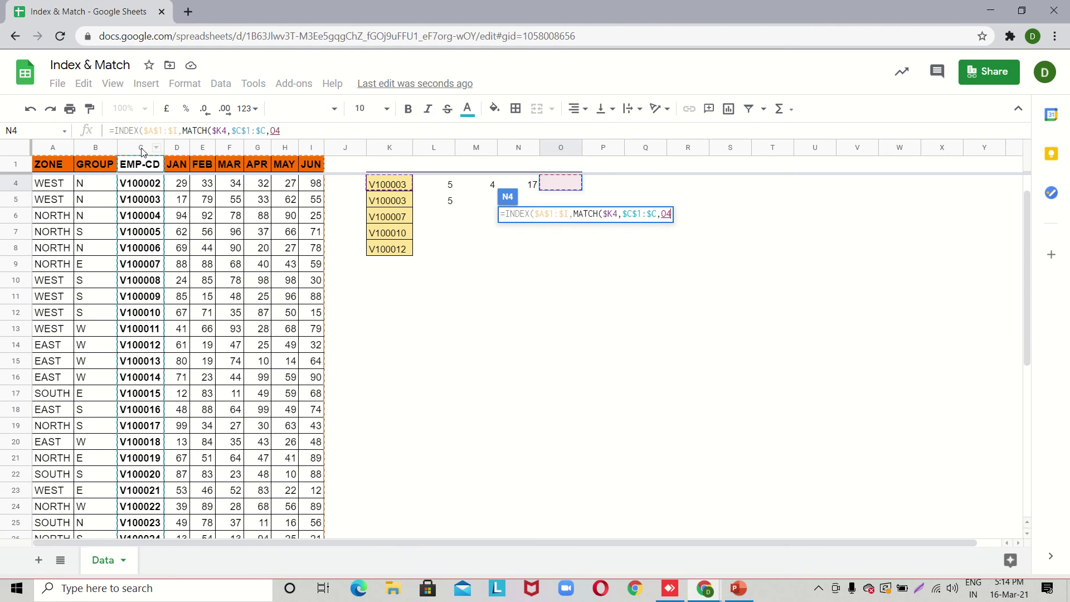
pyautogui.press('BackSpace')
pyautogui.press('BackSpace')
pyautogui.write('0')
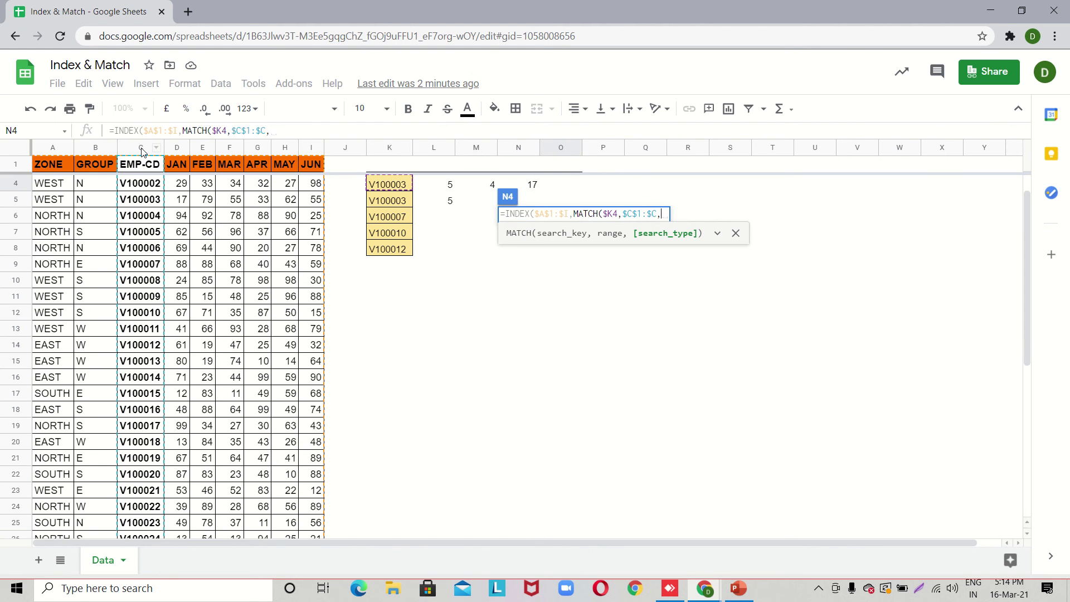
pyautogui.write(')')
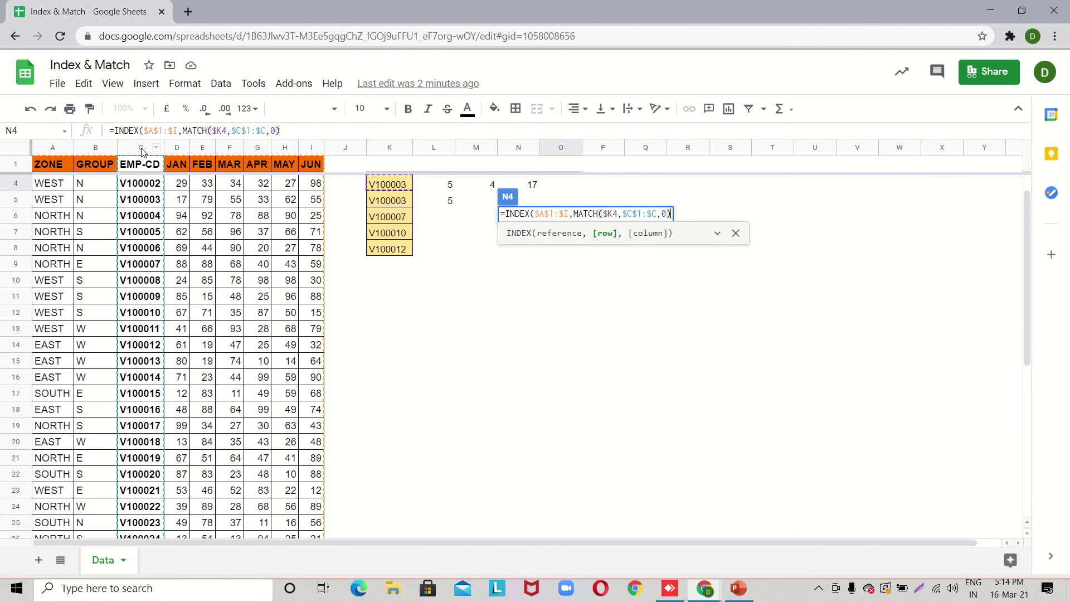
pyautogui.click(641, 214)
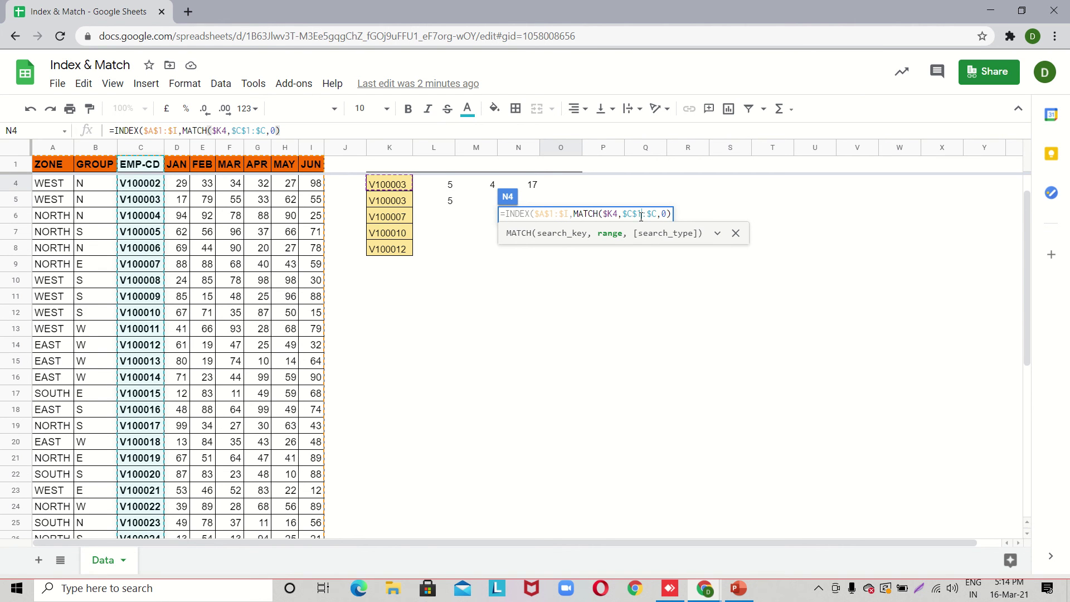
pyautogui.click(671, 214)
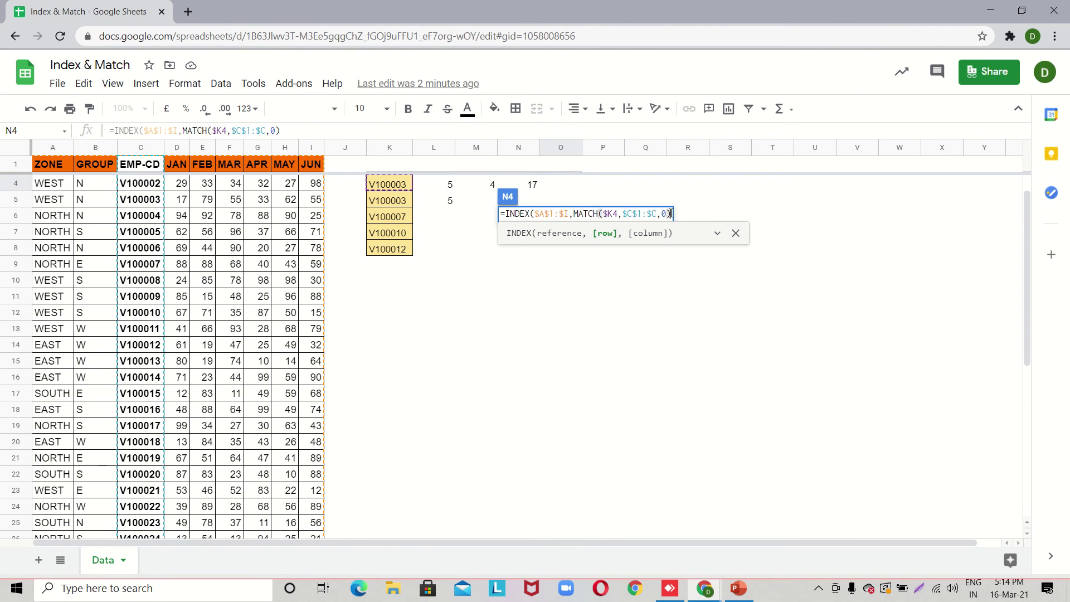
# Step: Add MATCH($N$3,$A$1:$I$1,0) as INDEX's column argument, so N4 returns 17
pyautogui.write(',co')
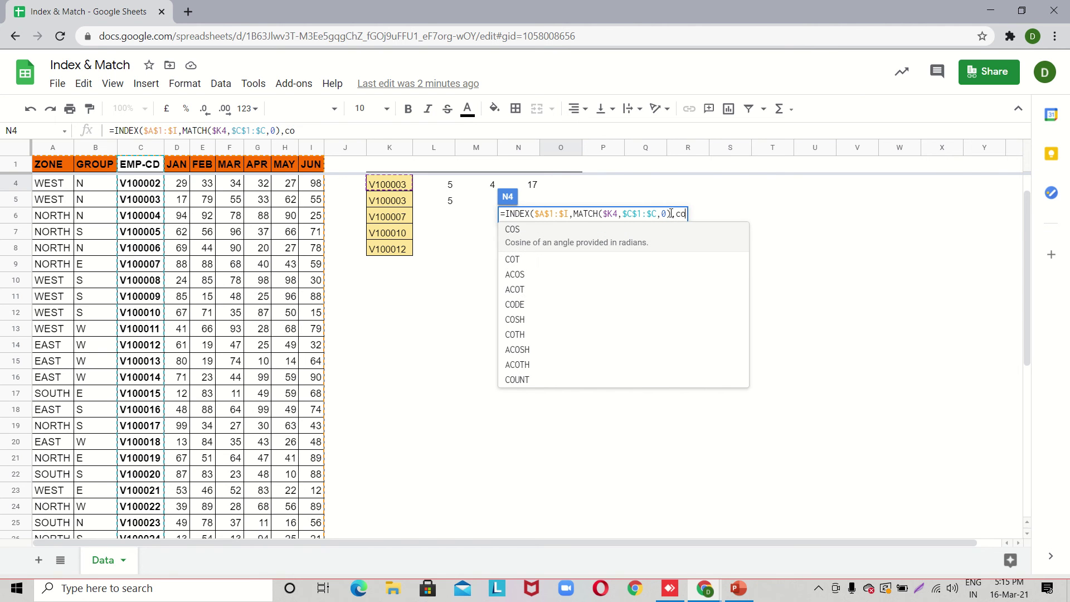
pyautogui.press('BackSpace')
pyautogui.press('BackSpace')
pyautogui.write('match')
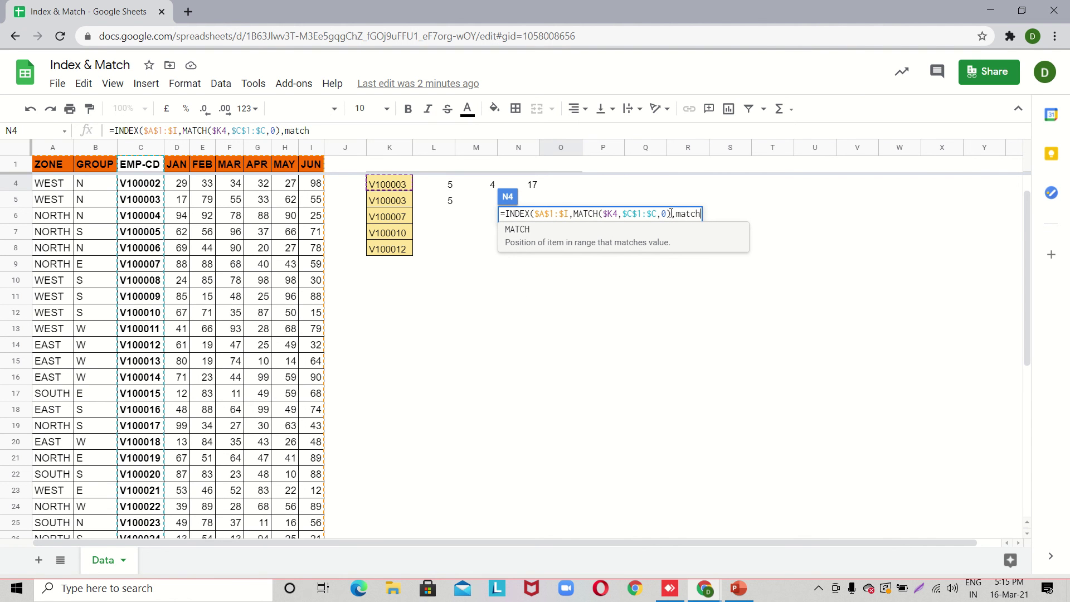
pyautogui.press('Tab')
pyautogui.press('Up')
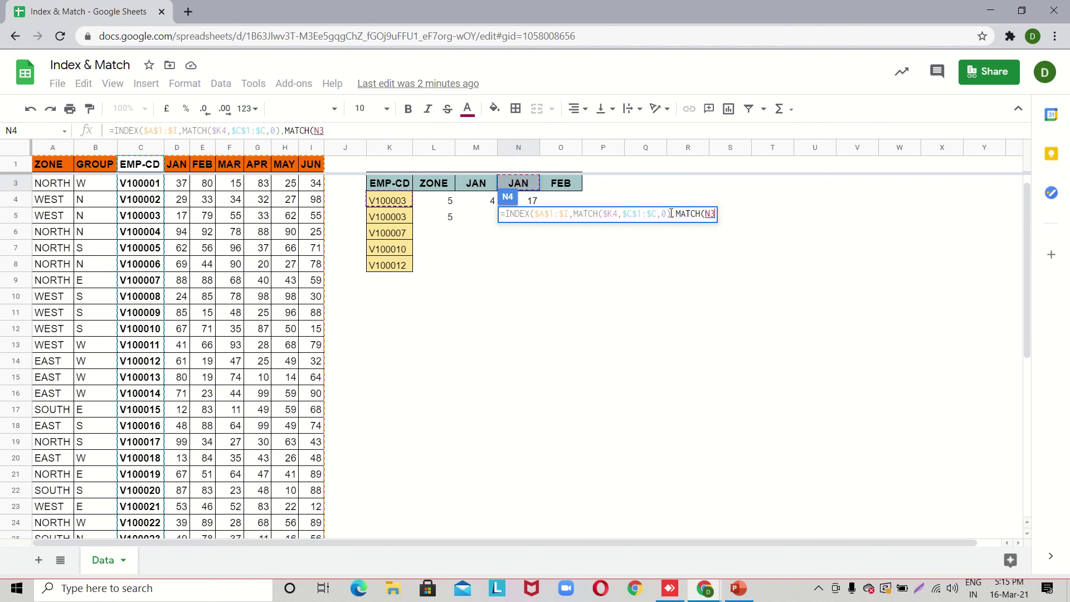
pyautogui.press('F4')
pyautogui.write('$N$3,')
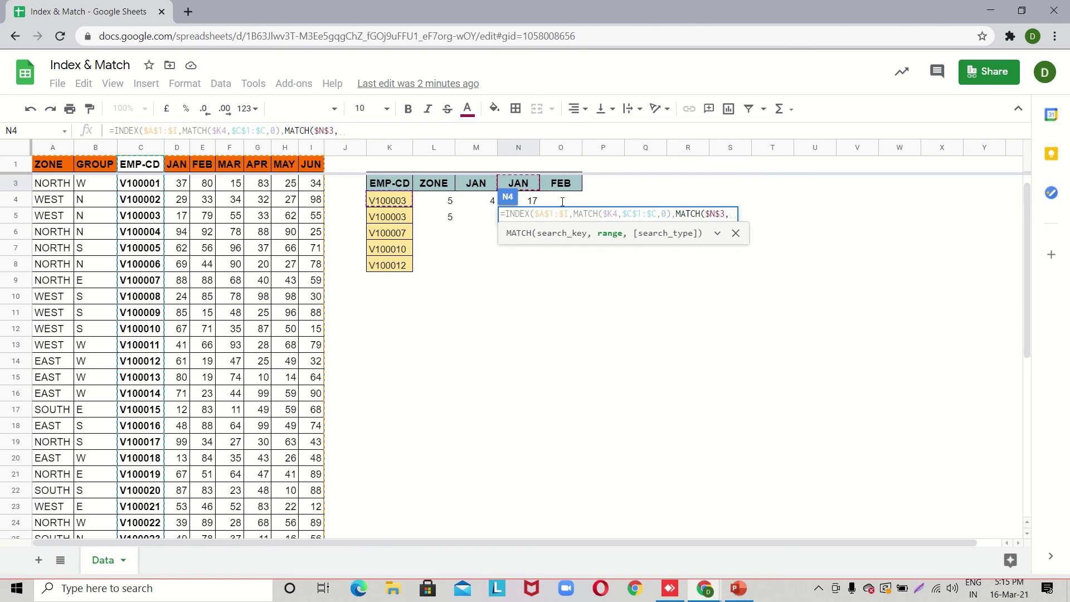
pyautogui.click(53, 164)
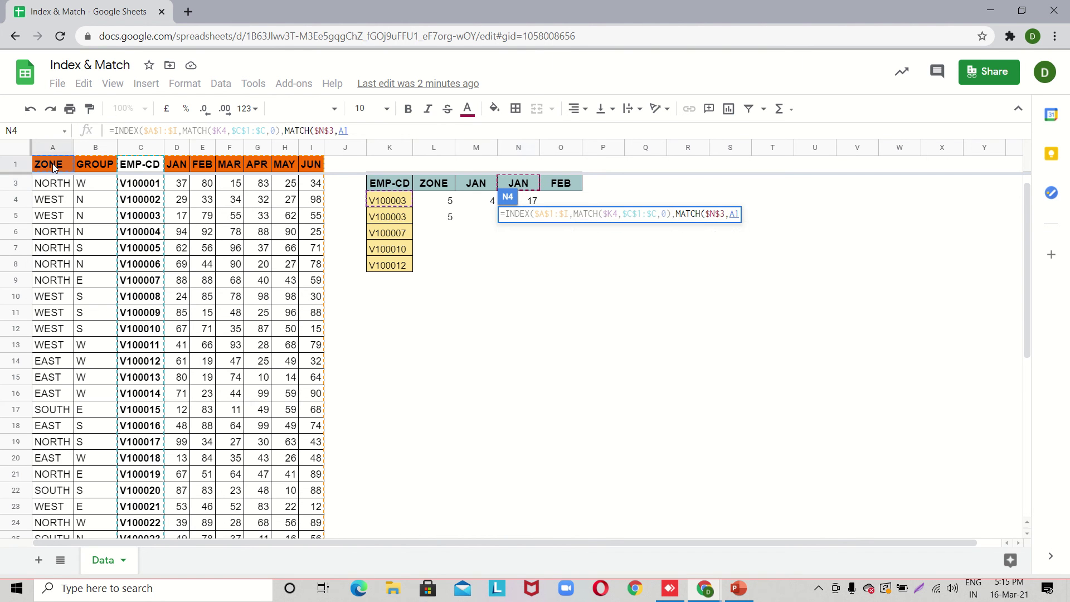
pyautogui.hotkey('ctrl', 'shift', 'Right')
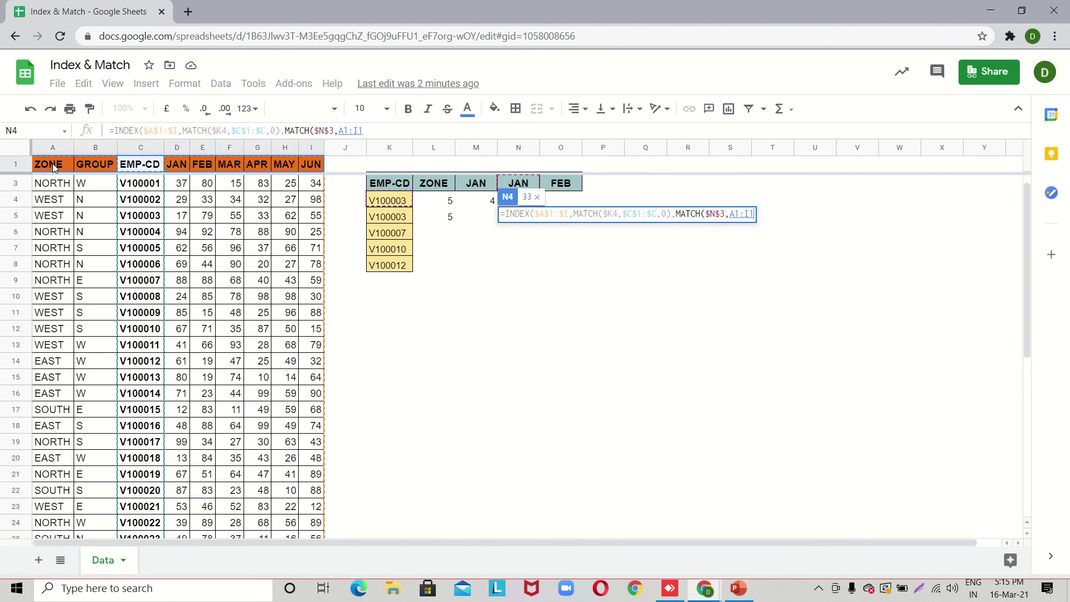
pyautogui.press('F4')
pyautogui.write(',0')
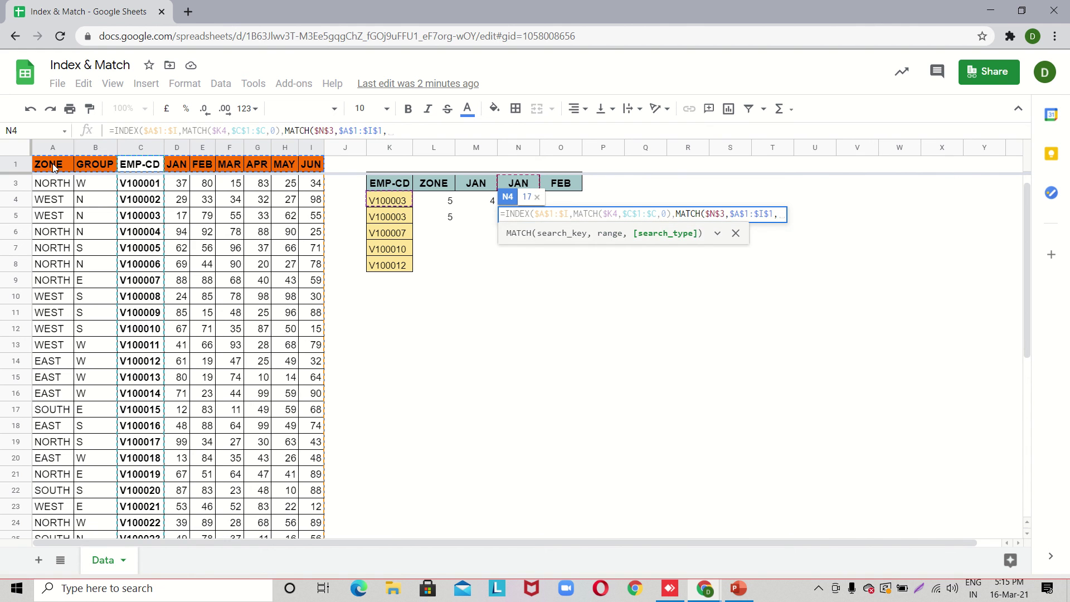
pyautogui.write(')')
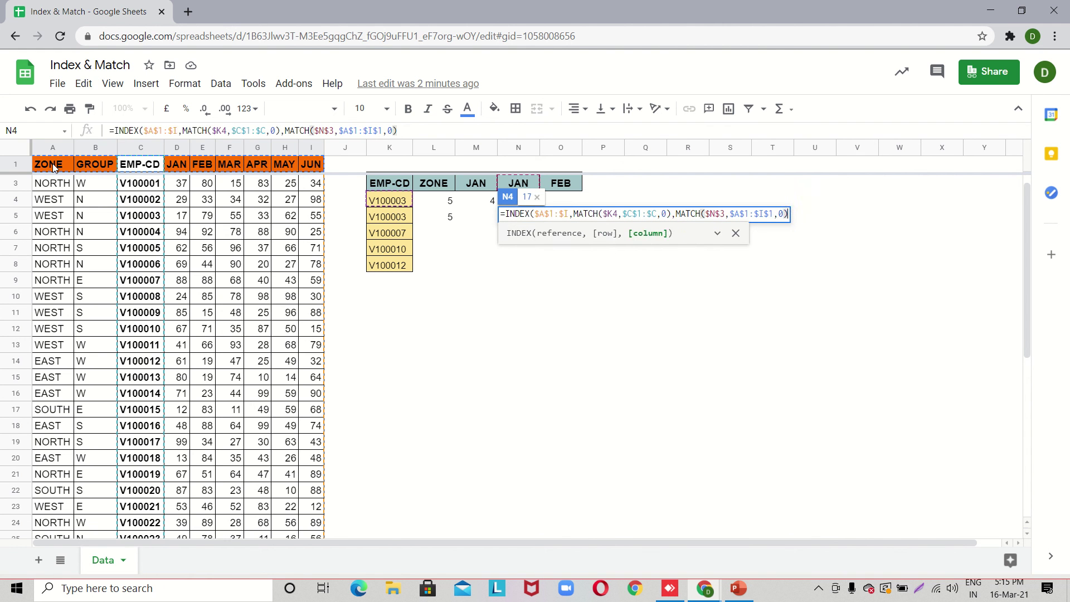
pyautogui.press('Return')
pyautogui.press('Up')
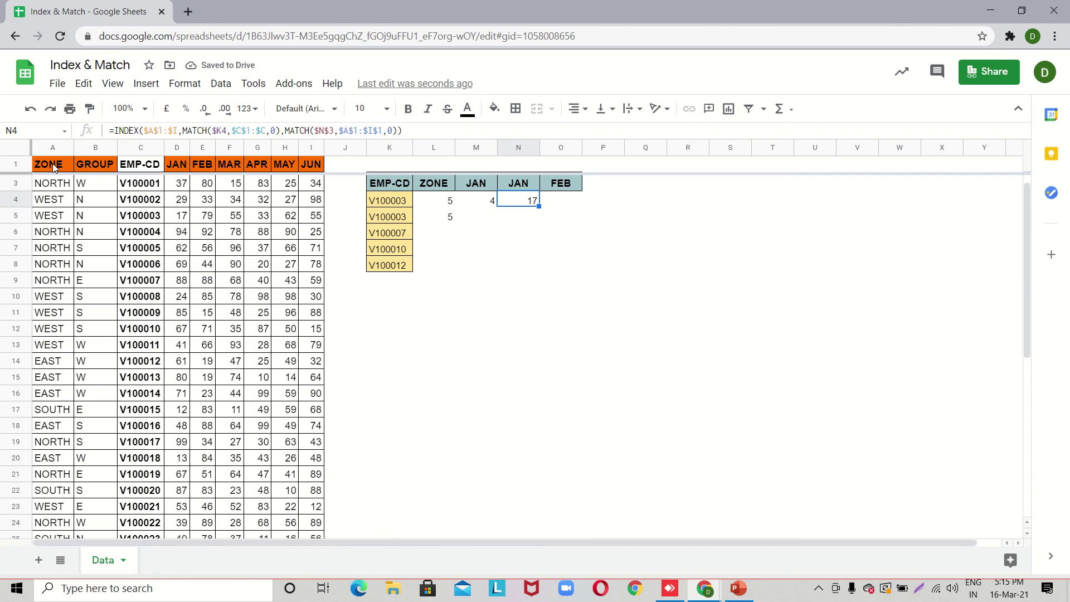
# Step: Type Mar into N3 and check that N4 now returns 55, V100003's March value
pyautogui.press('Up')
pyautogui.write('M')
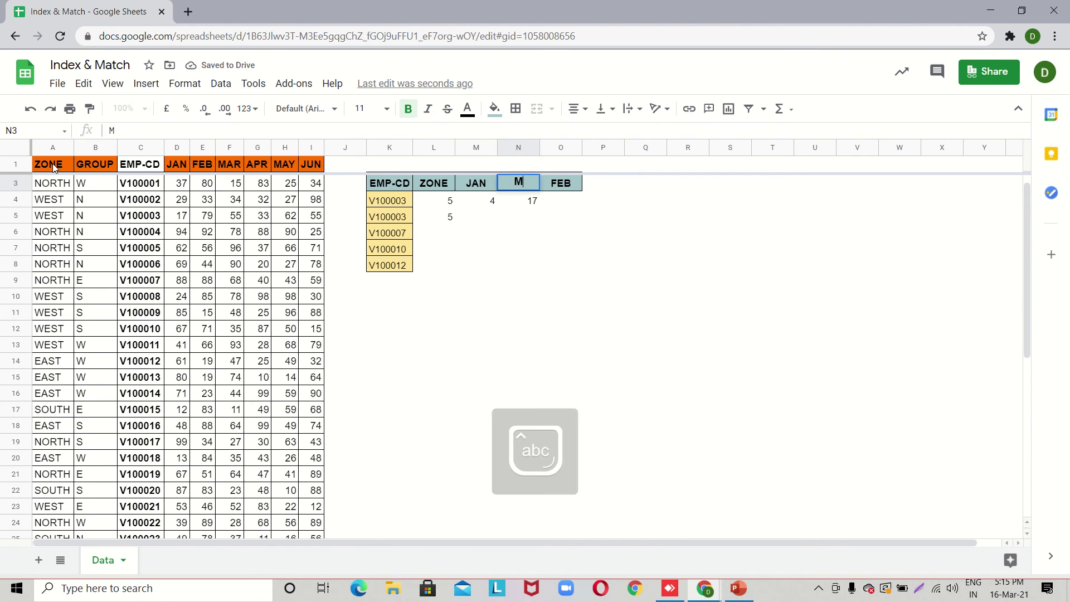
pyautogui.write('ar')
pyautogui.press('Return')
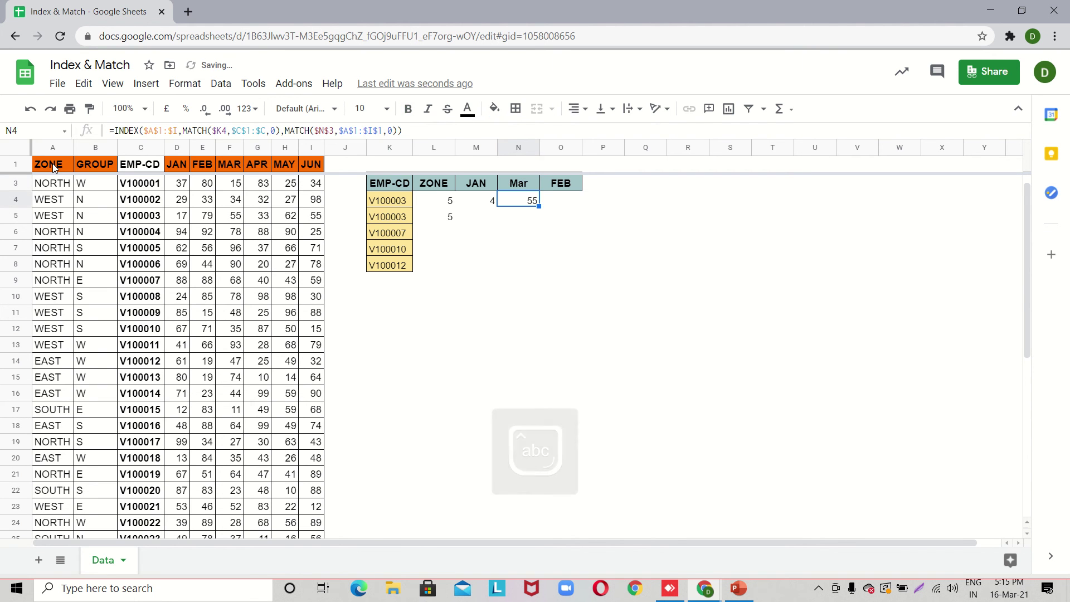
pyautogui.press('Right')
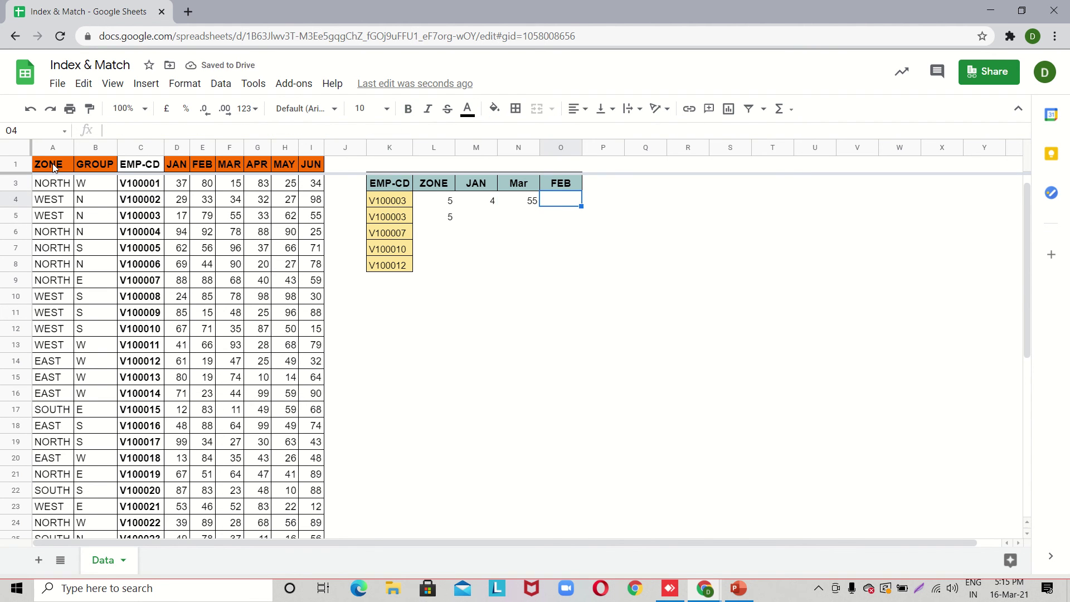
pyautogui.press('Left')
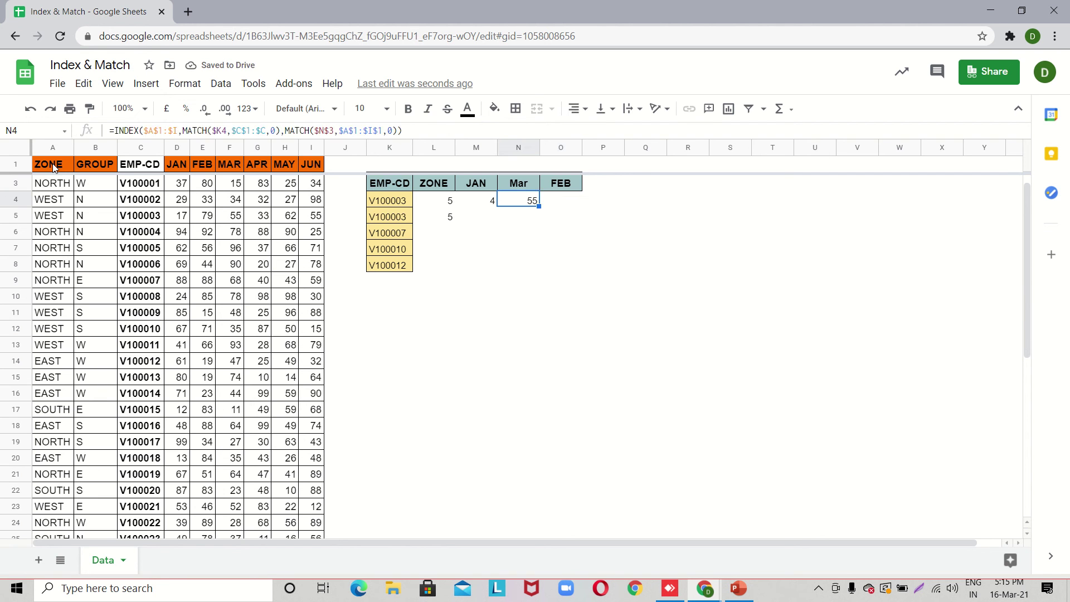
pyautogui.press('Up')
pyautogui.press('Down')
pyautogui.press('F2')
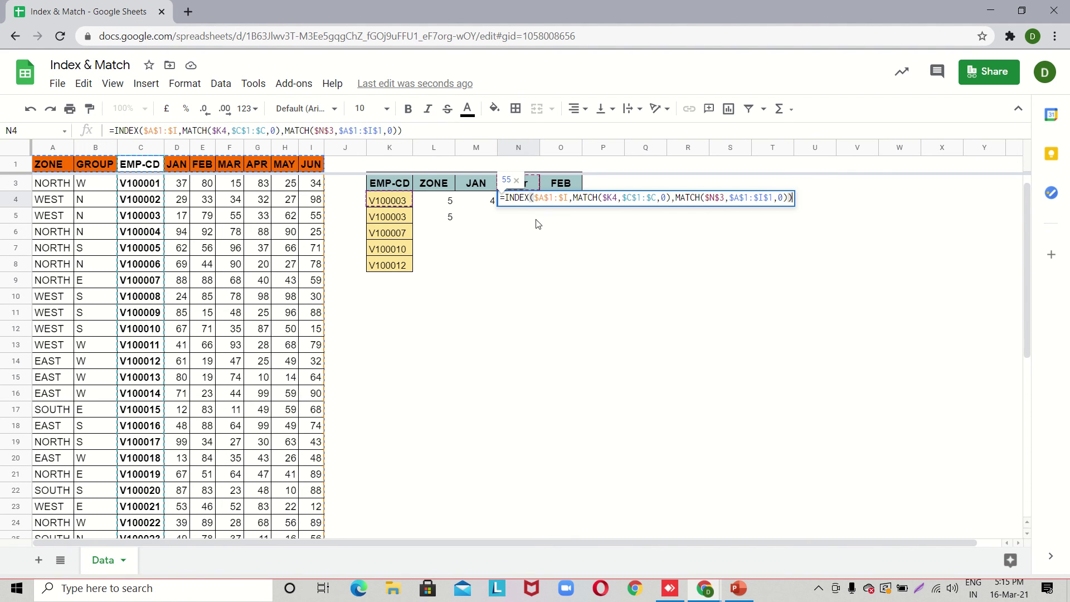
pyautogui.click(493, 224)
pyautogui.press('Up')
pyautogui.press('Right')
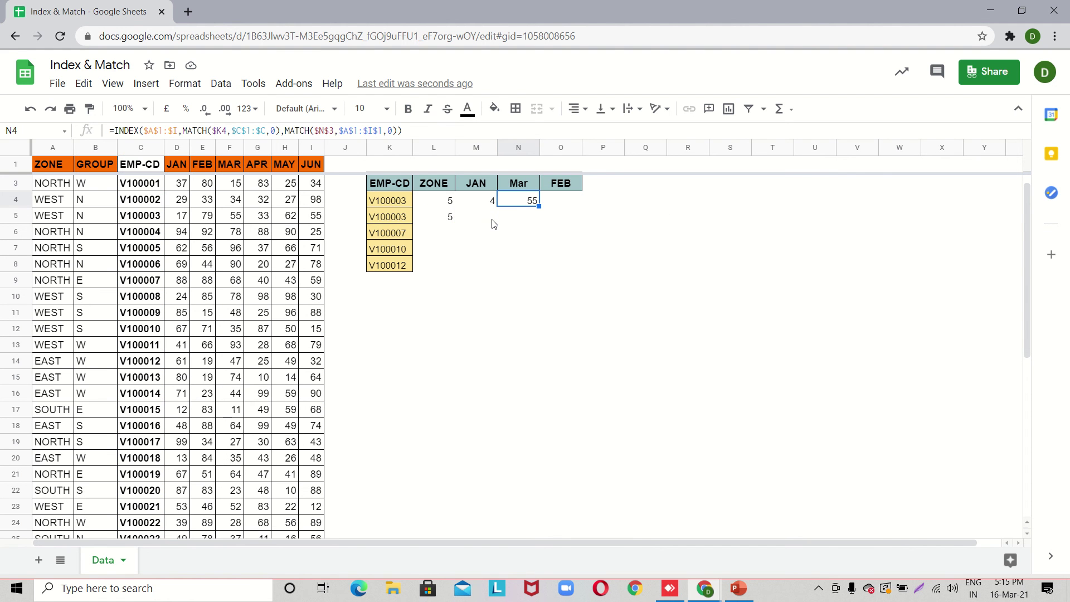